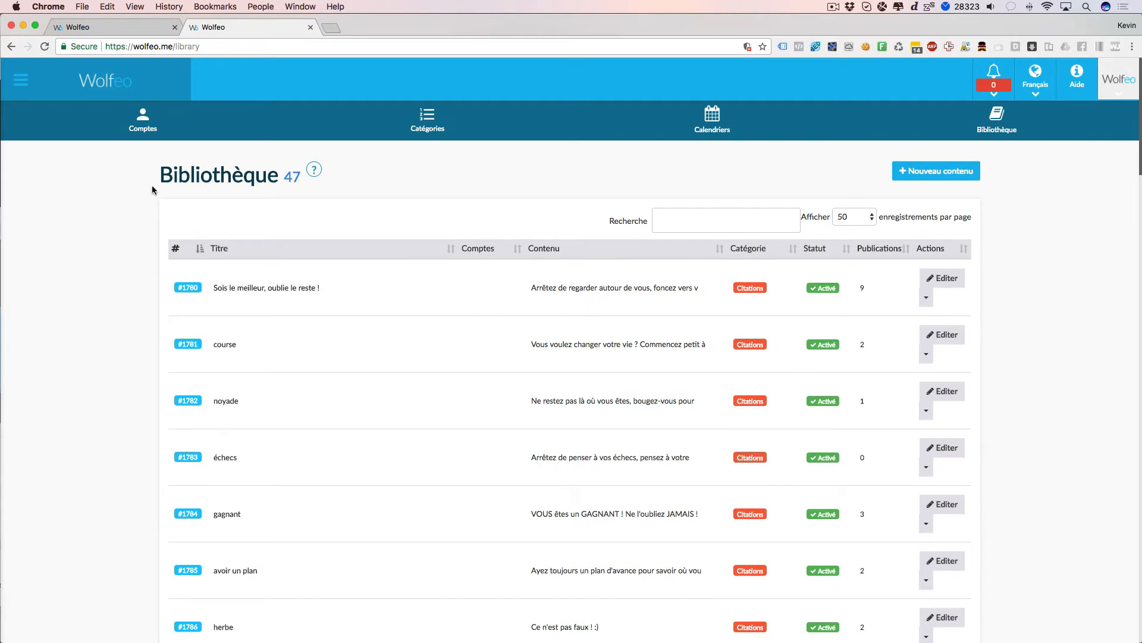
# Step: Create a new library content entry and title it "Citation inspirante lion"
pyautogui.tripleClick(152, 190)
pyautogui.click(581, 209)
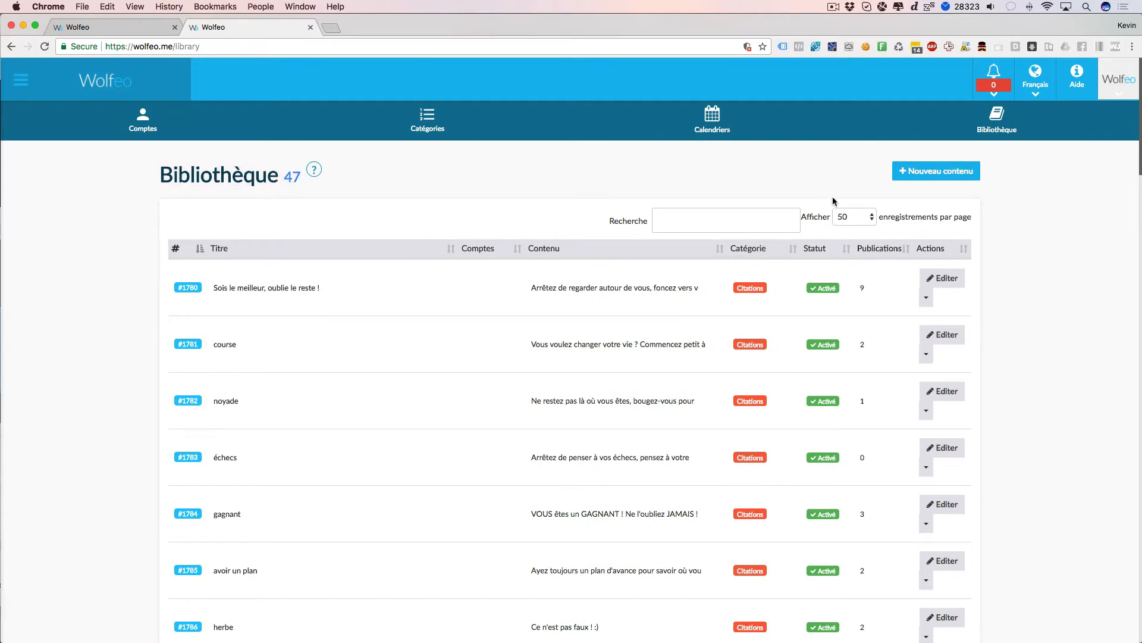
pyautogui.click(926, 174)
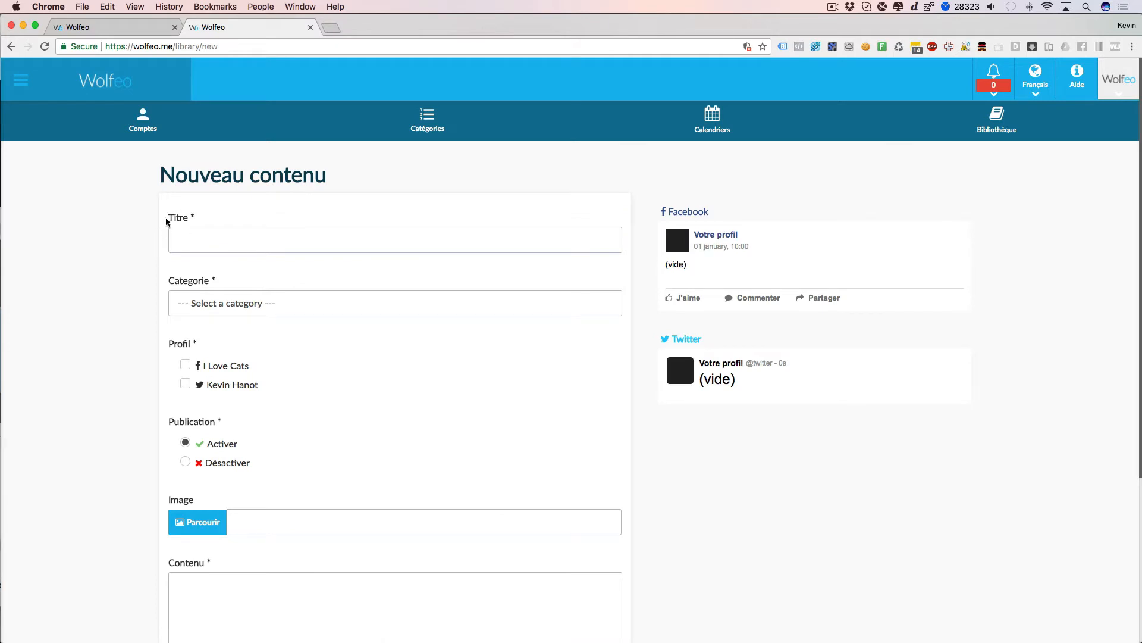
pyautogui.click(196, 237)
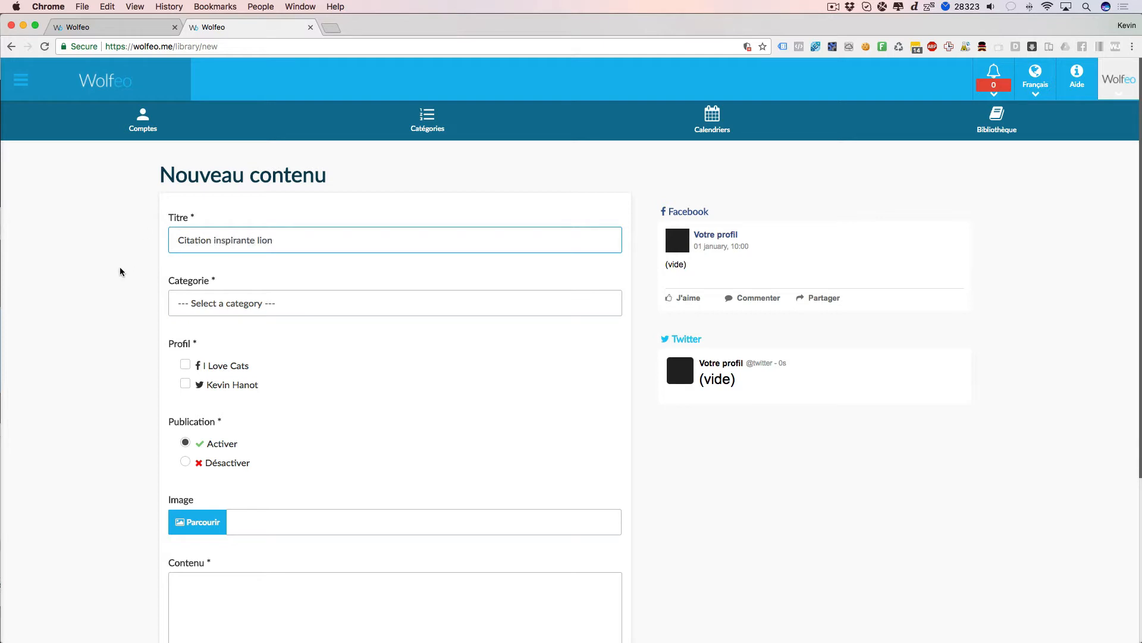
pyautogui.click(141, 275)
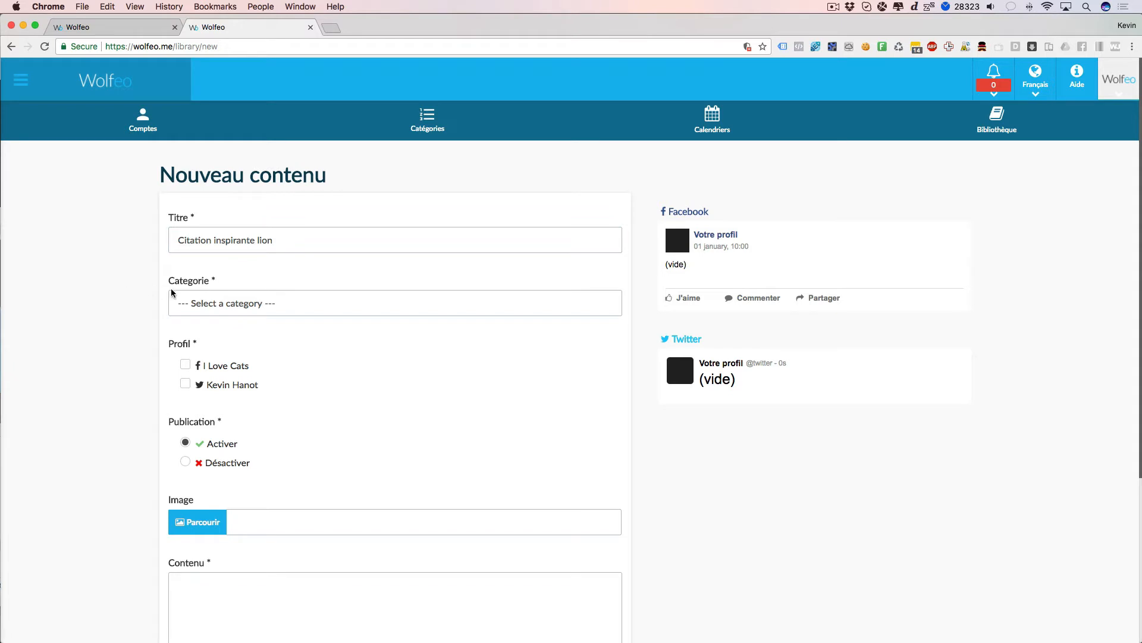
# Step: Assign the content to the Citations category and select both the I Love Cats Facebook page and the Twitter profile
pyautogui.click(206, 301)
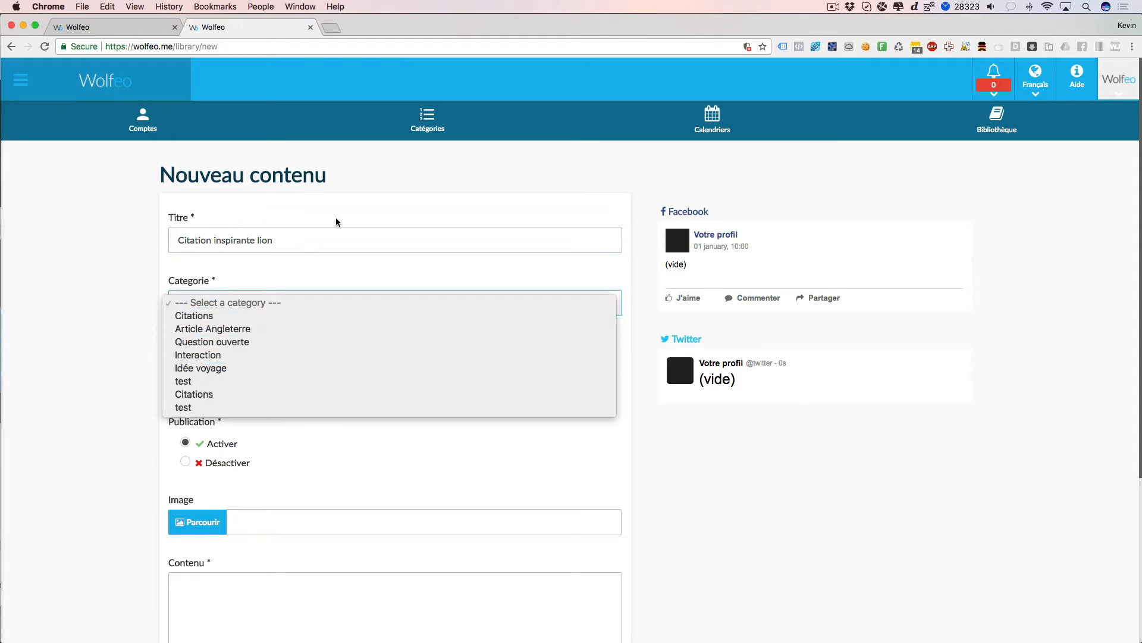
pyautogui.click(190, 316)
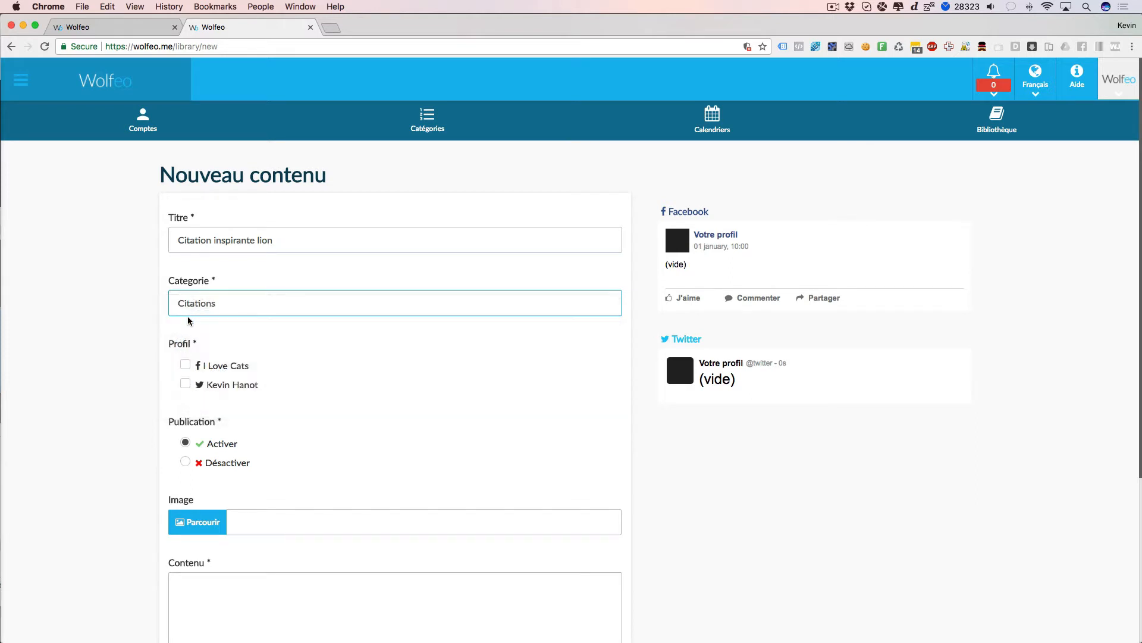
pyautogui.click(118, 313)
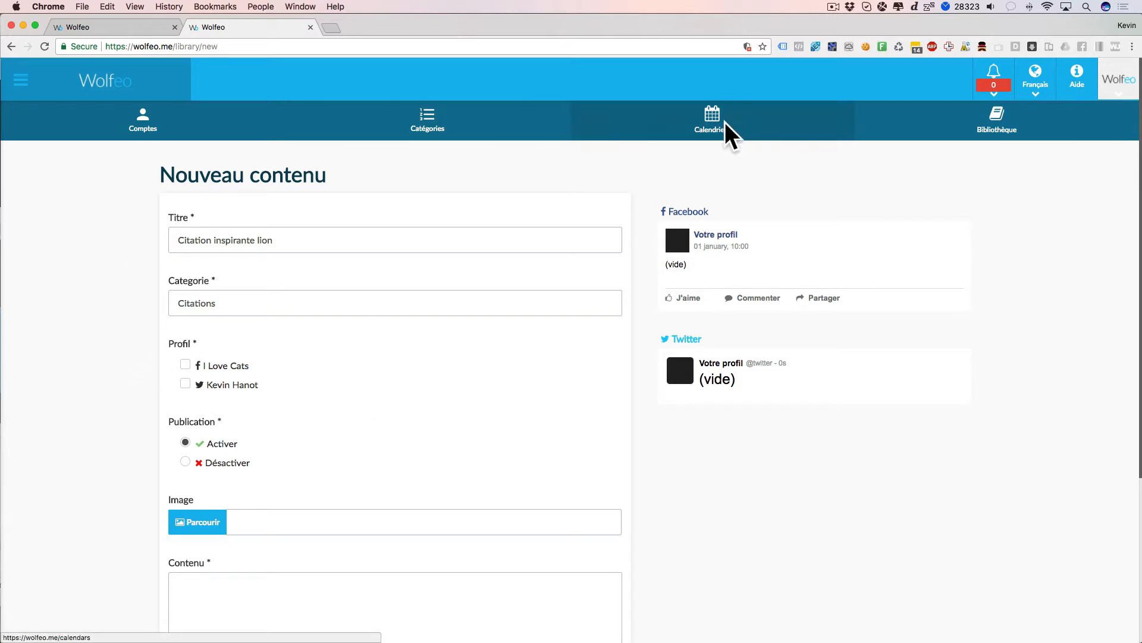
pyautogui.click(183, 367)
pyautogui.click(185, 384)
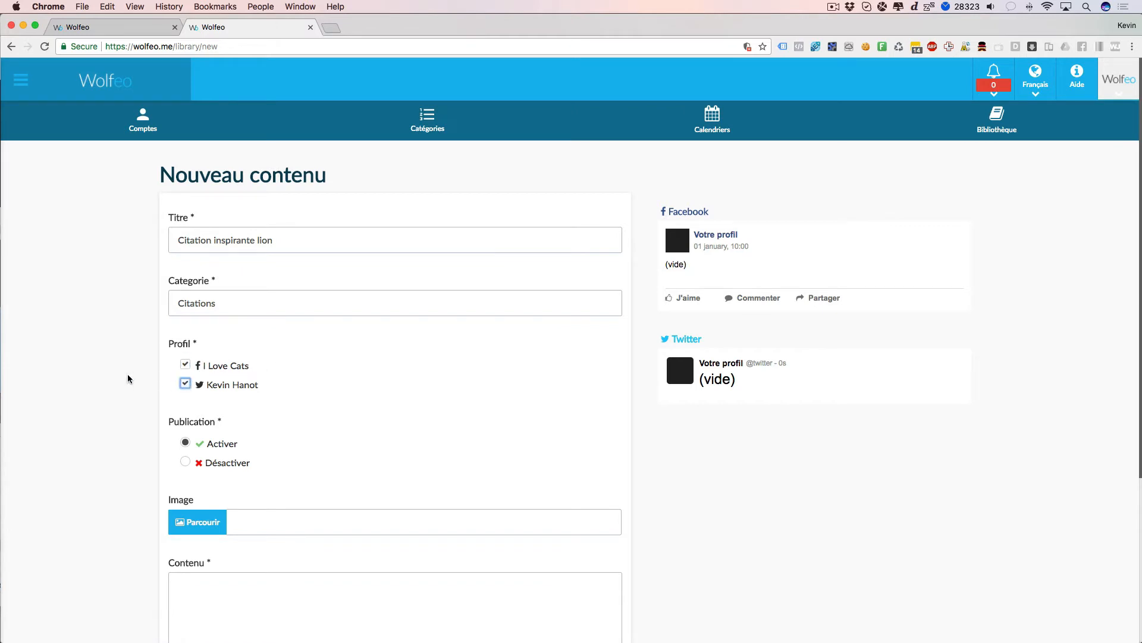
# Step: Upload the image 103.png from the Socialy folder to the Wolfeo file manager for the content's image
pyautogui.scroll(-3, 131, 366)
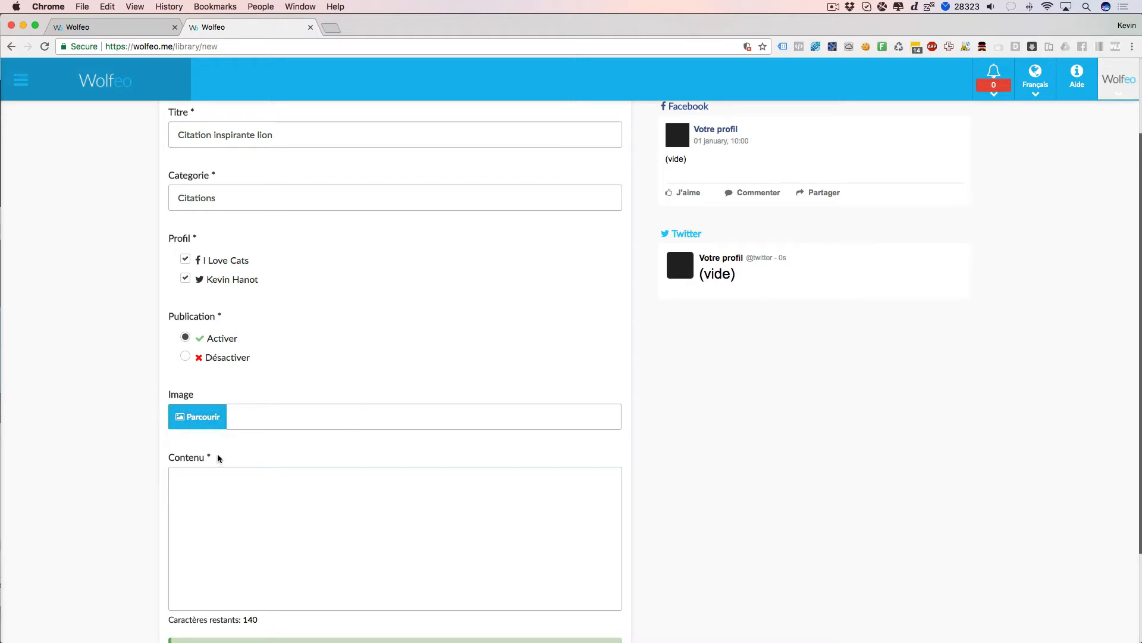
pyautogui.click(191, 430)
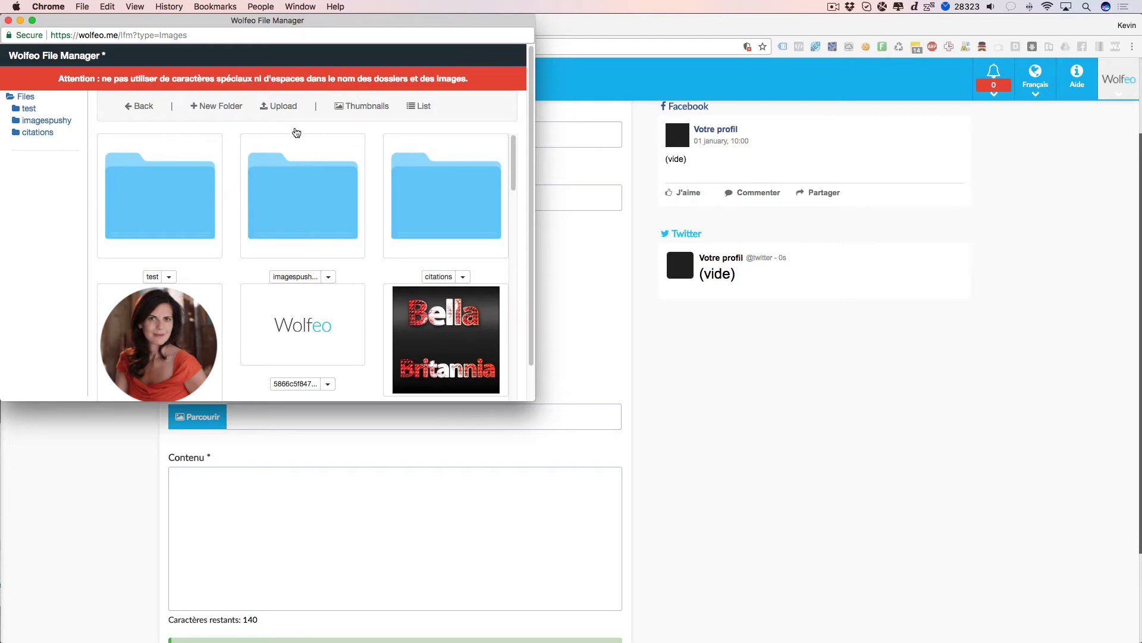
pyautogui.click(283, 108)
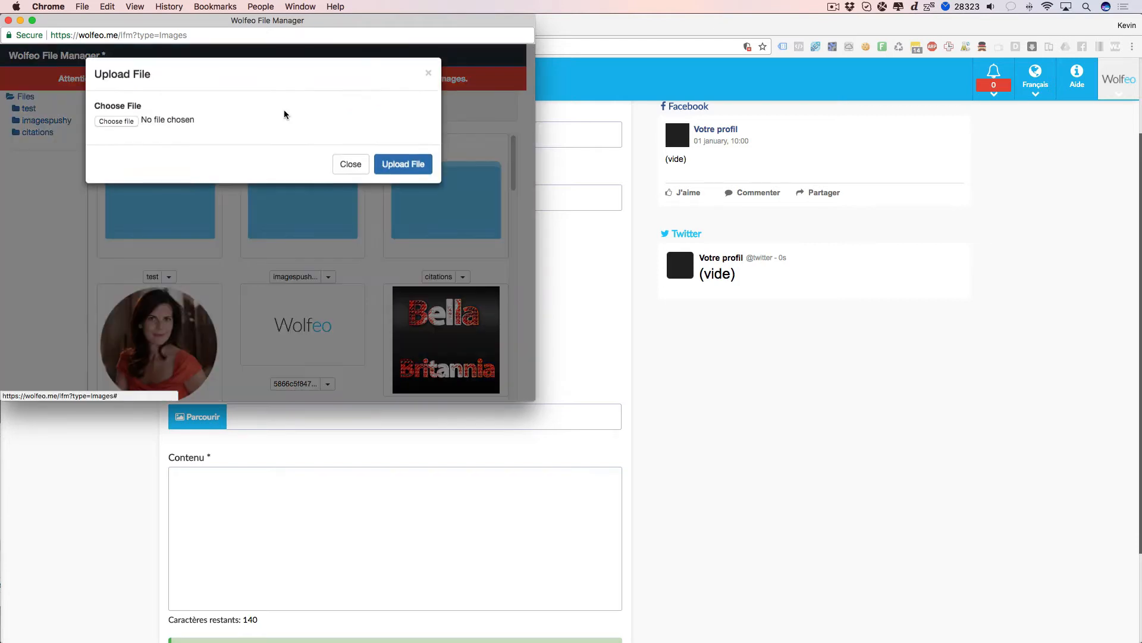
pyautogui.click(125, 127)
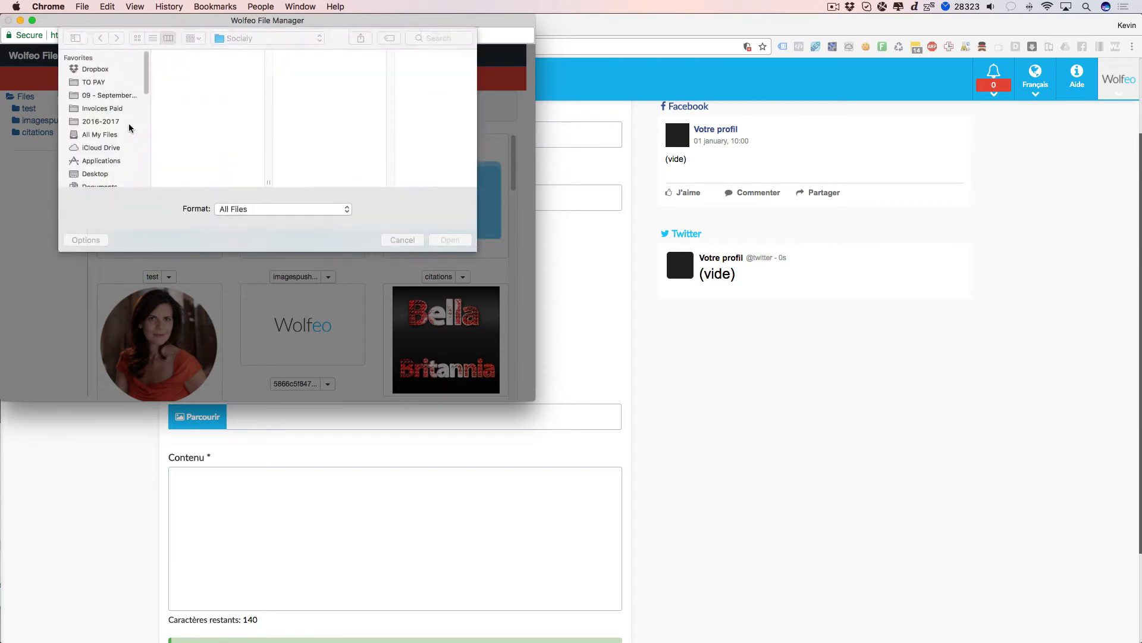
pyautogui.click(190, 71)
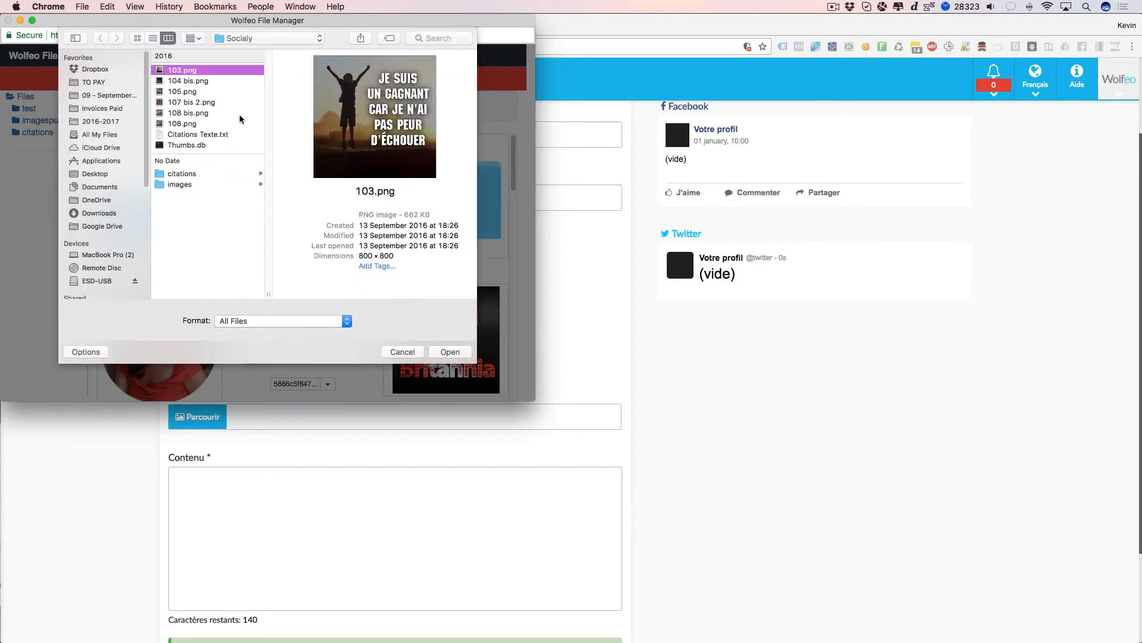
pyautogui.click(201, 82)
pyautogui.press('Down')
pyautogui.press('Down')
pyautogui.press('Down')
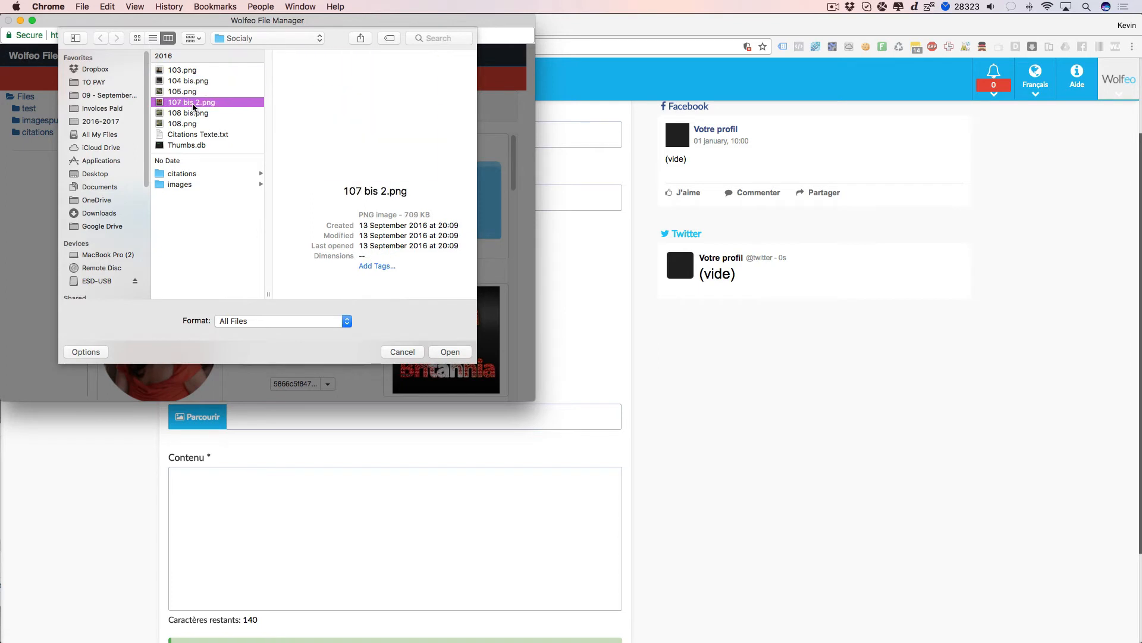
pyautogui.click(187, 123)
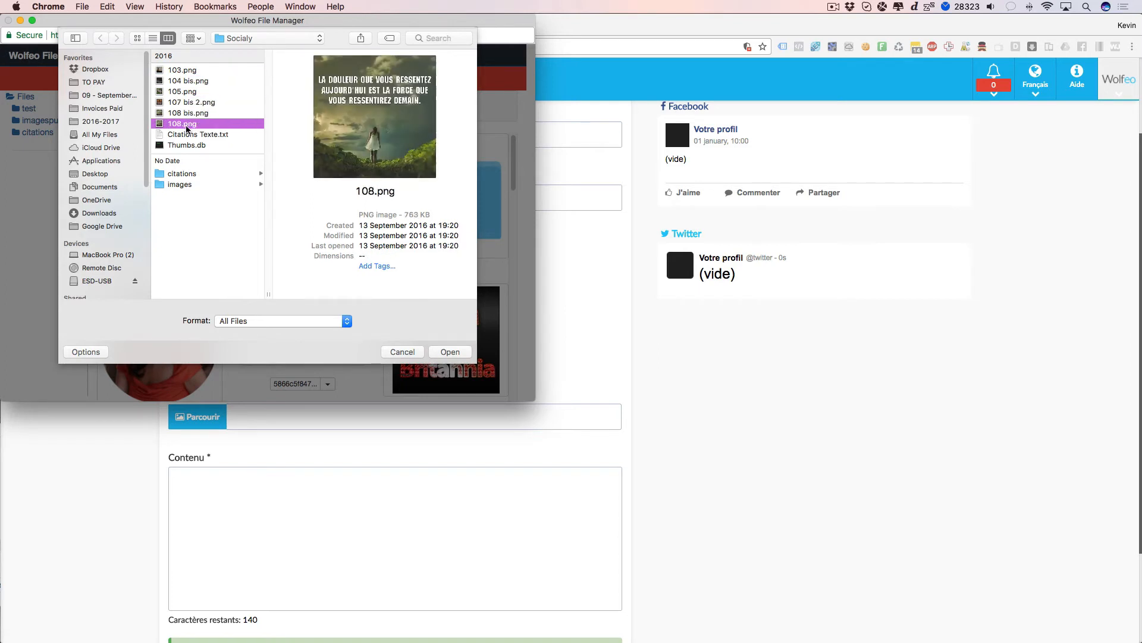
pyautogui.click(191, 70)
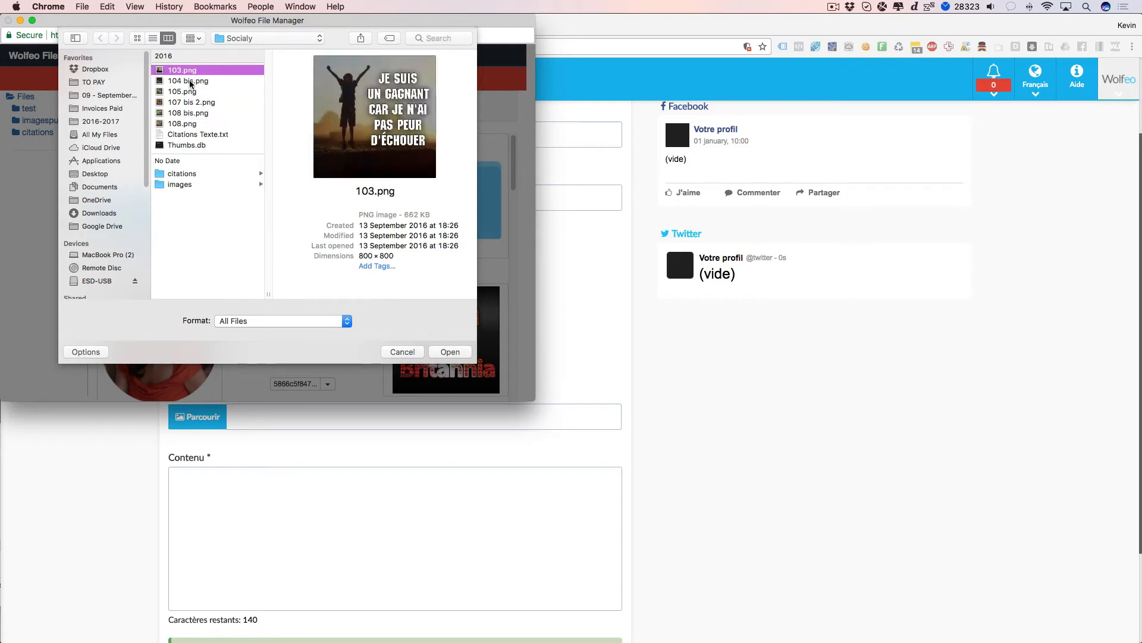
pyautogui.click(456, 354)
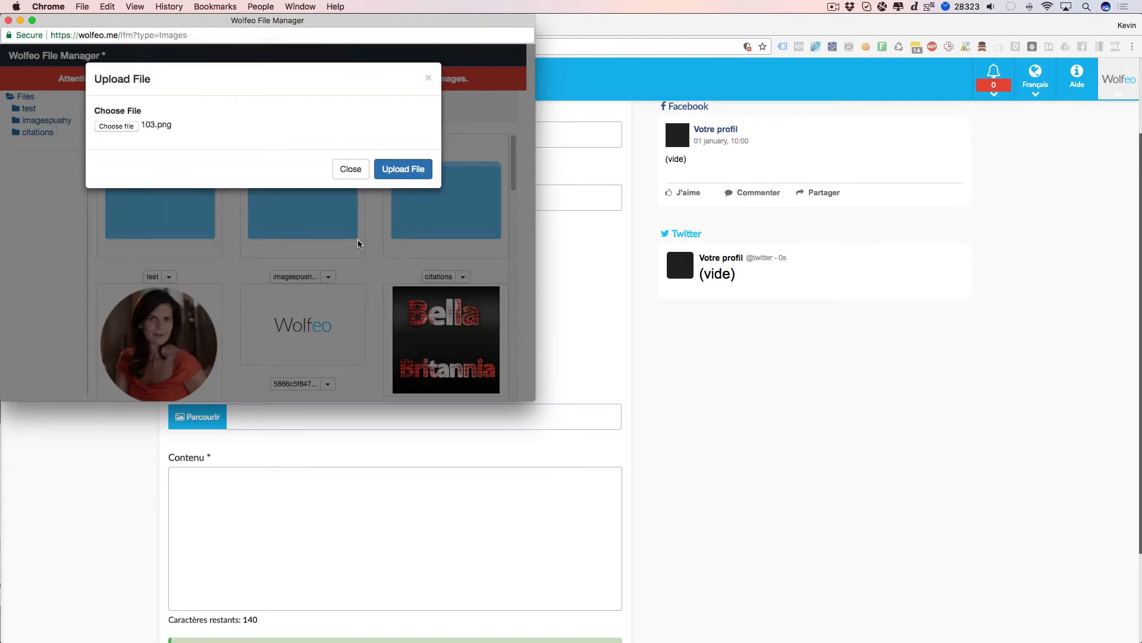
pyautogui.click(393, 174)
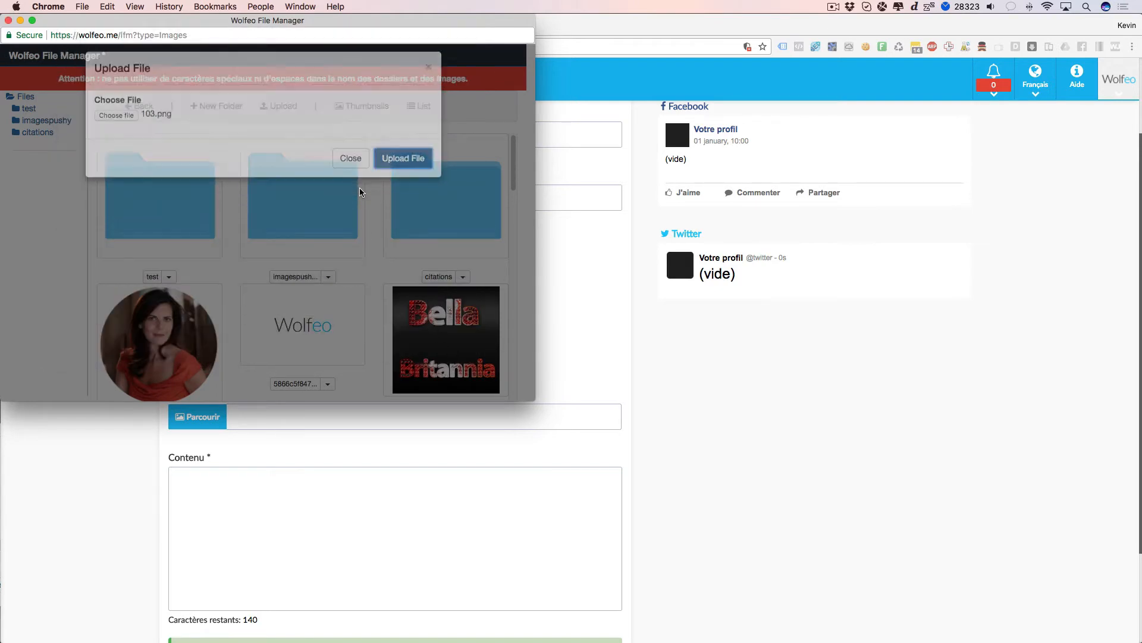
# Step: Insert the uploaded "Je suis un gagnant car je n'ai pas peur d'échouer" picture as the content's image
pyautogui.scroll(-15, 382, 226)
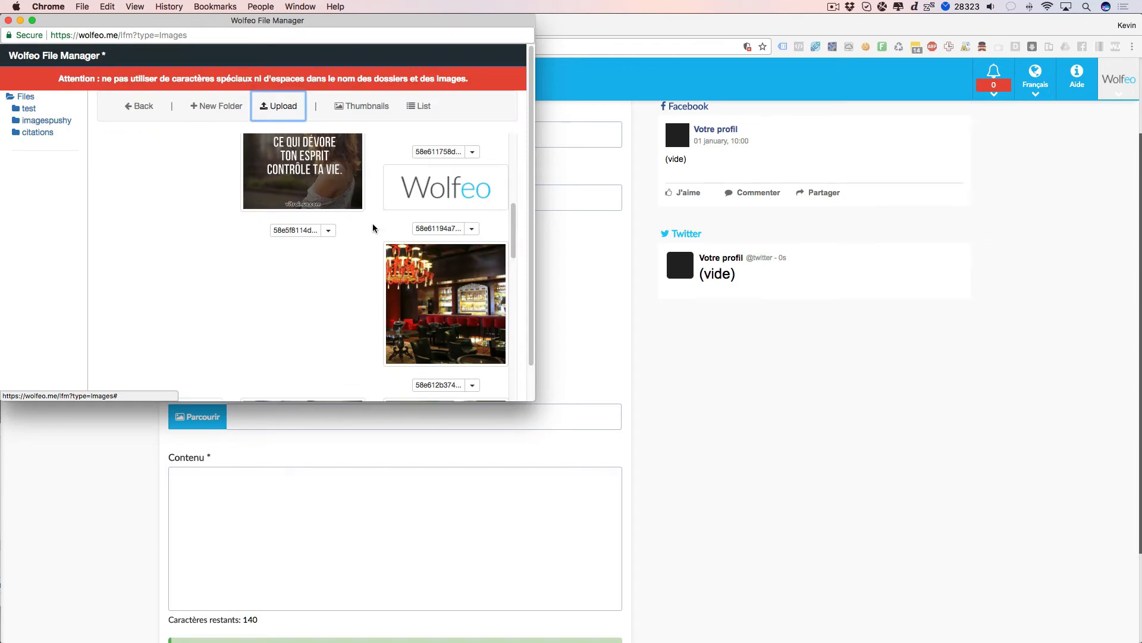
pyautogui.scroll(-5, 352, 214)
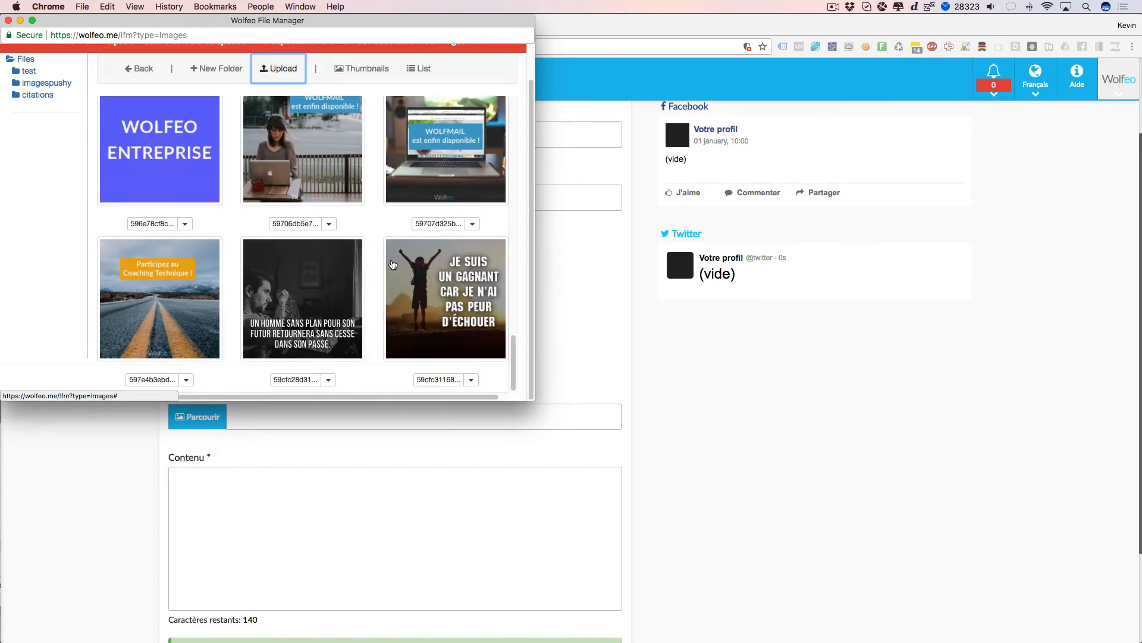
pyautogui.click(457, 295)
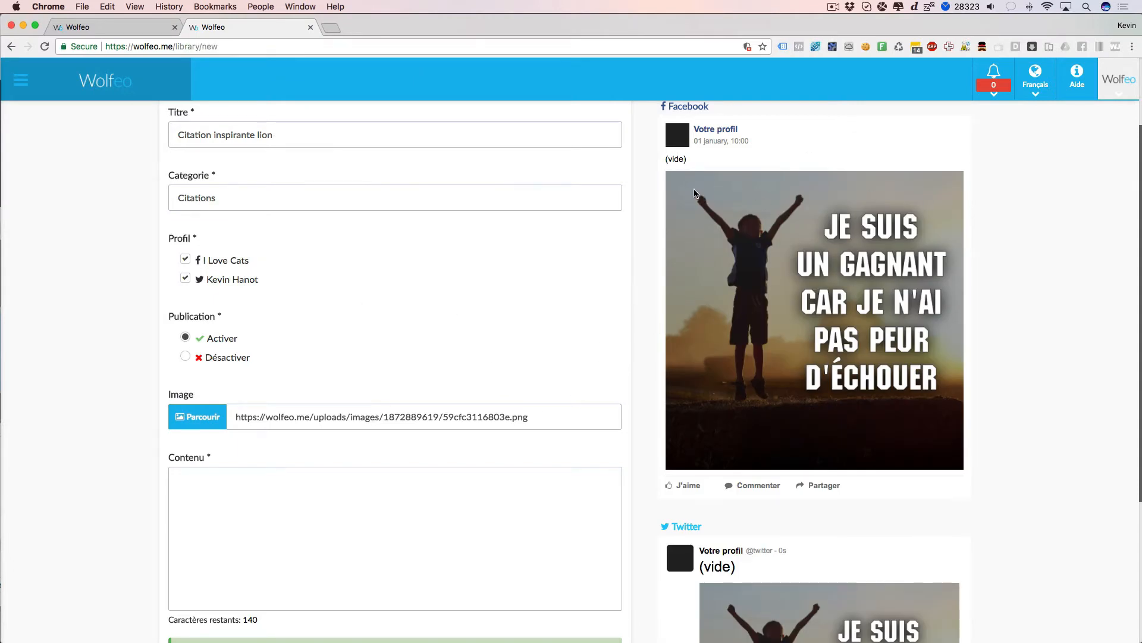
# Step: Write "Mon texte est ici..." as the content's text
pyautogui.scroll(-5, 754, 396)
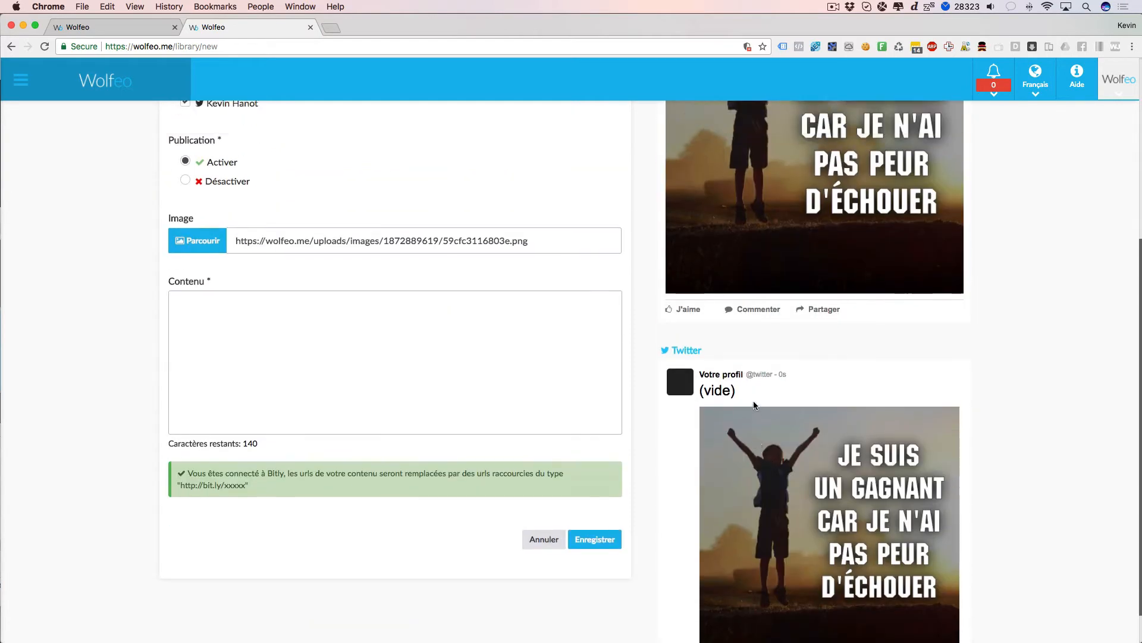
pyautogui.scroll(5, 754, 404)
pyautogui.click(331, 476)
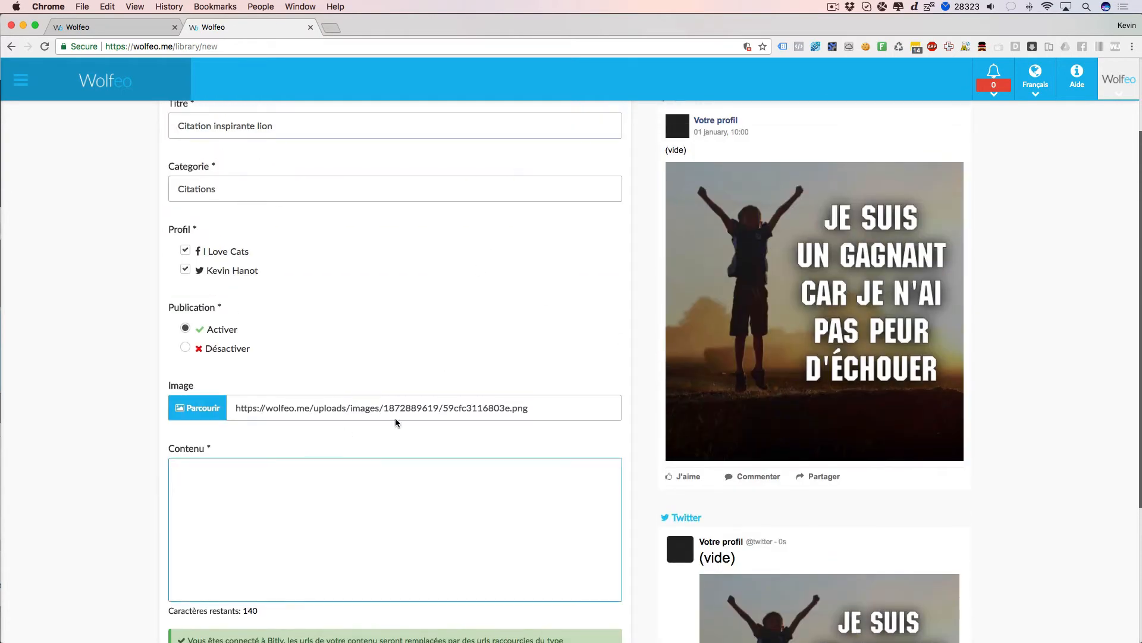
pyautogui.scroll(1, 396, 423)
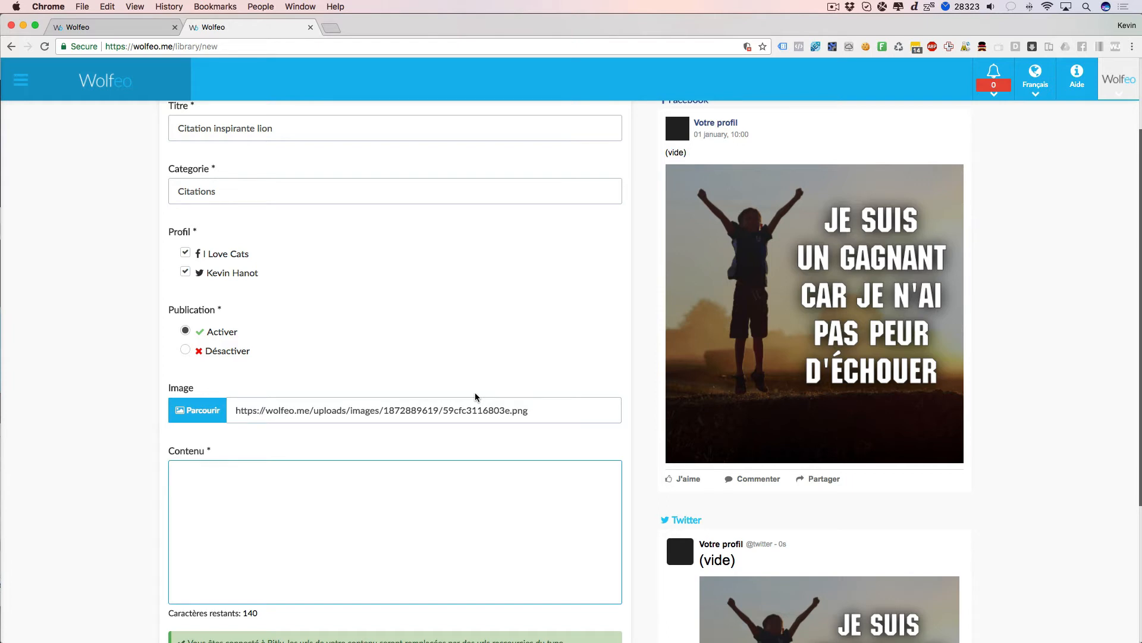
pyautogui.write('Mon texte')
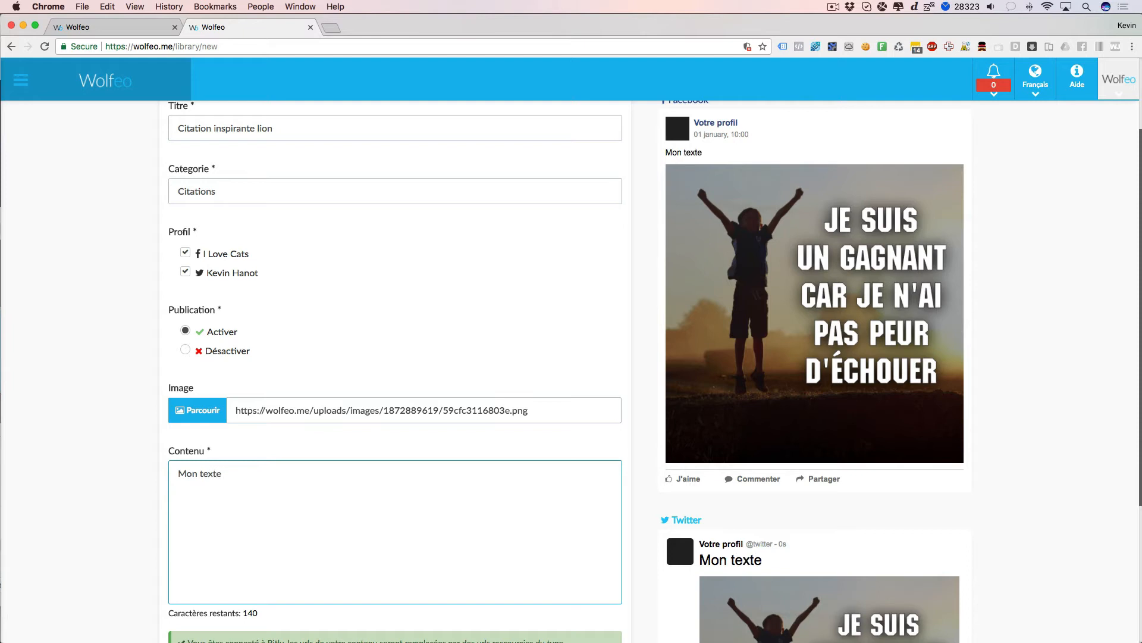
pyautogui.write(' est ici...')
pyautogui.click(107, 298)
# Step: Review the completed form and check the text and image in the Facebook and Twitter previews
pyautogui.scroll(-3, 109, 294)
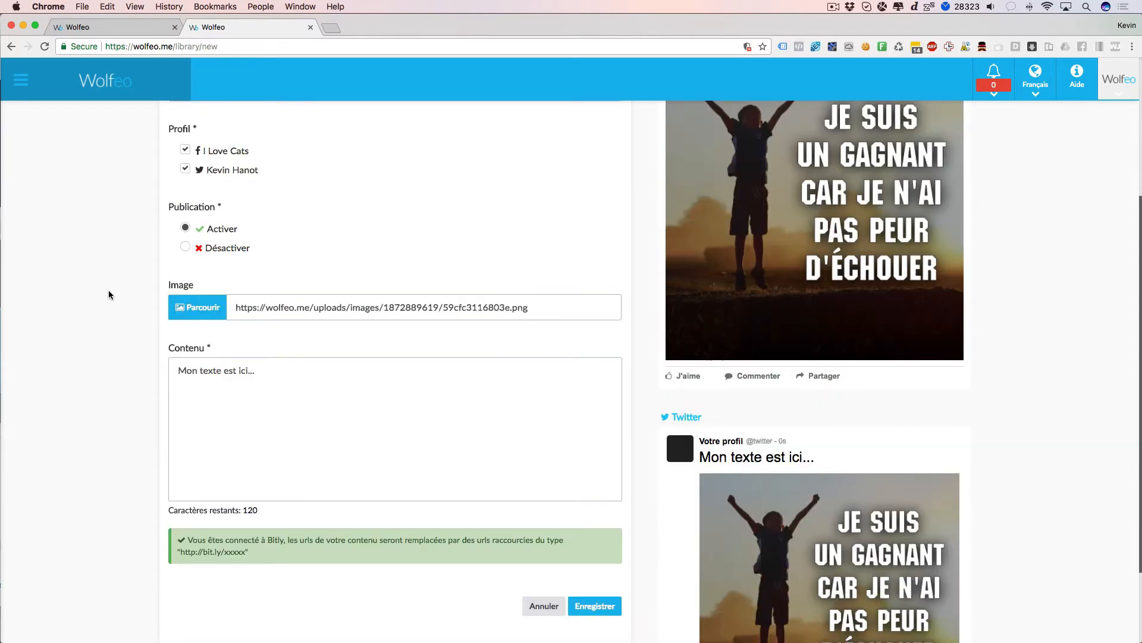
pyautogui.scroll(-3, 359, 324)
pyautogui.scroll(10, 691, 295)
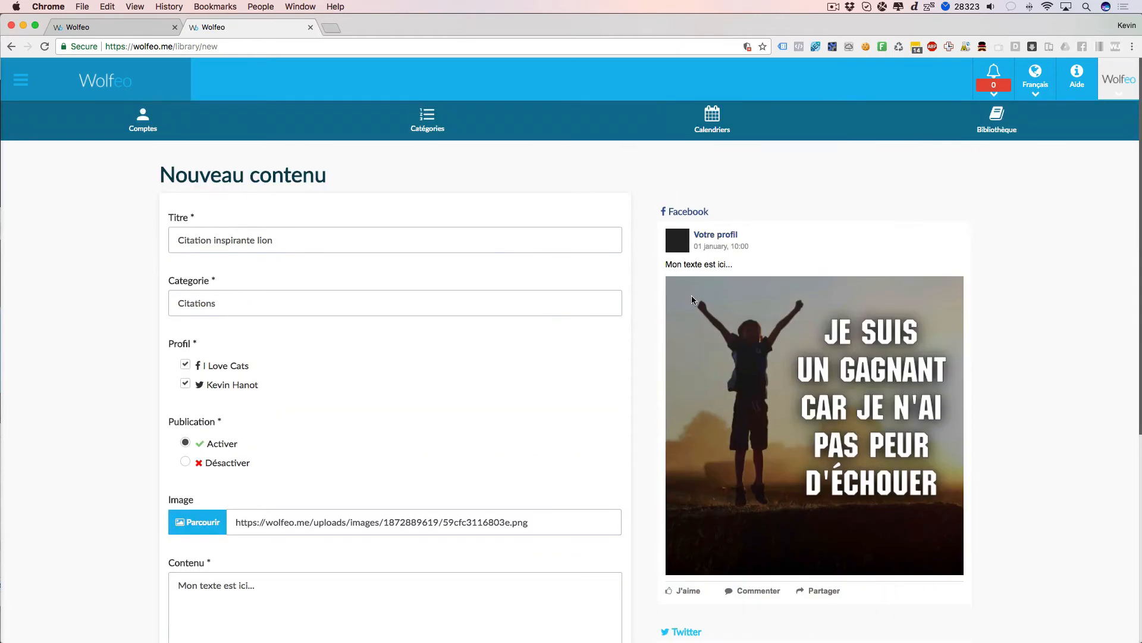
pyautogui.scroll(-8, 726, 330)
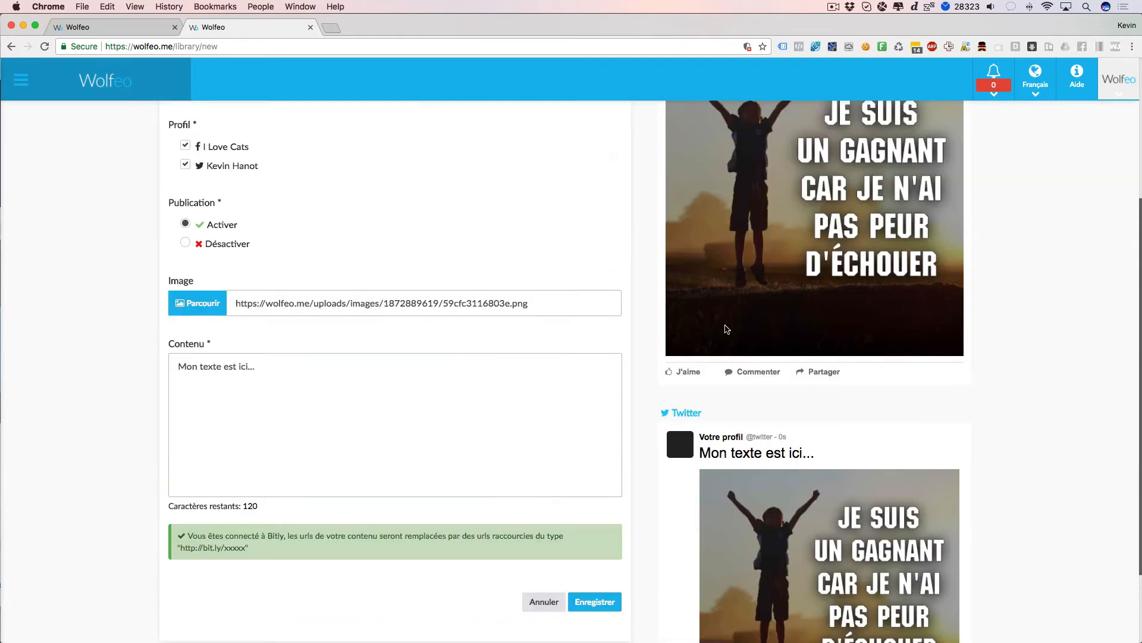
pyautogui.scroll(-2, 725, 338)
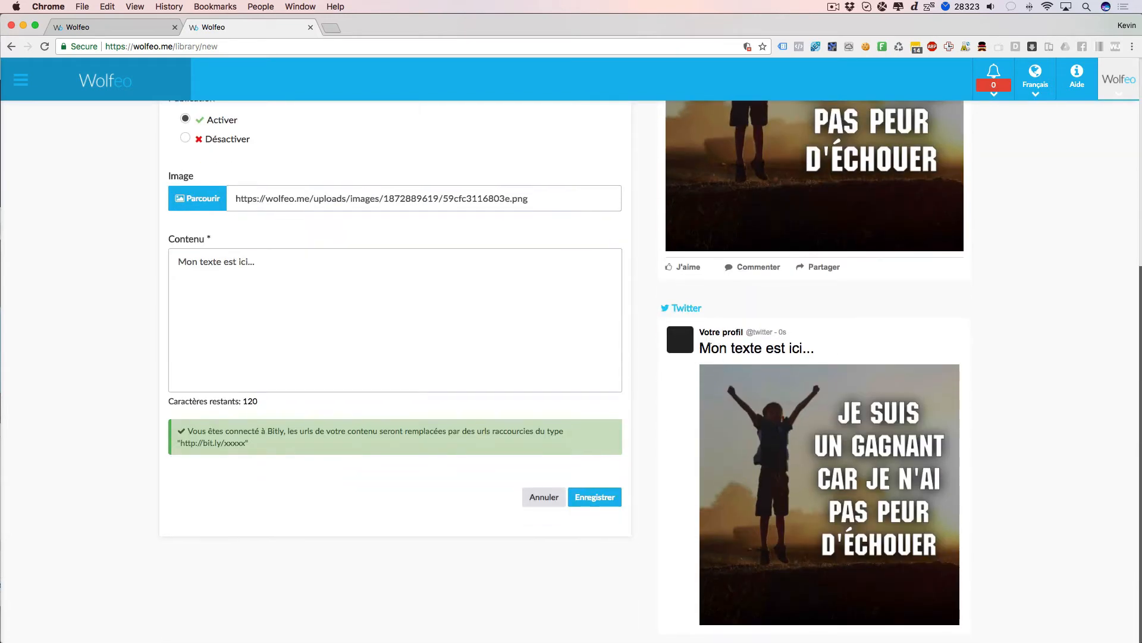
pyautogui.moveTo(710, 347); pyautogui.dragTo(824, 350)
pyautogui.click(821, 357)
pyautogui.scroll(10, 677, 360)
pyautogui.scroll(-10, 655, 369)
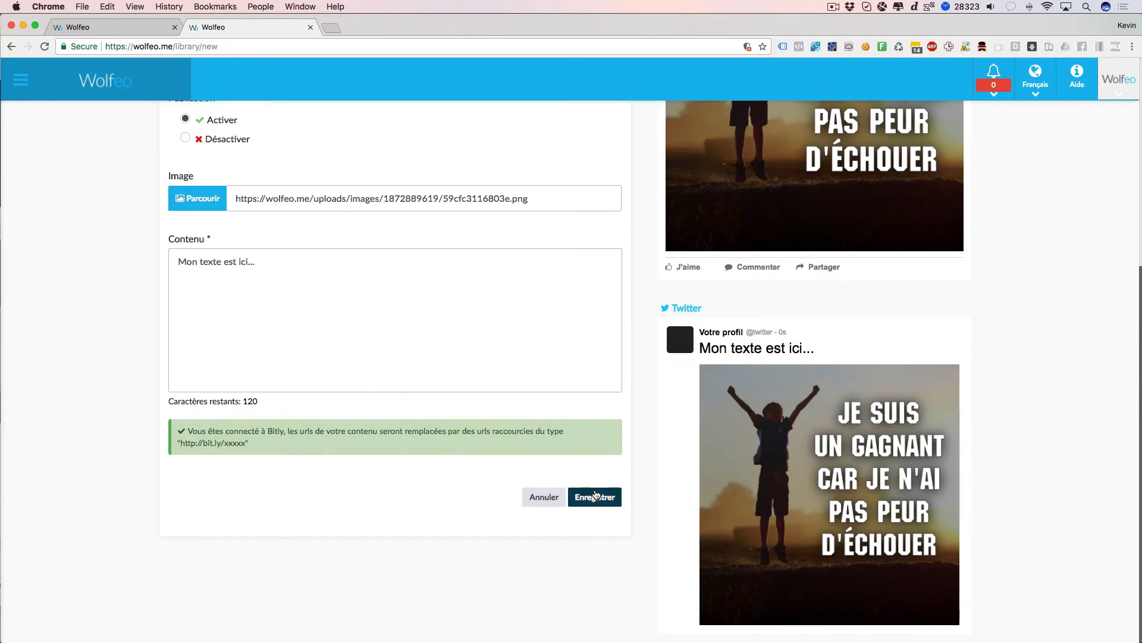
# Step: Save the new content to the library and dismiss the confirmation
pyautogui.click(595, 496)
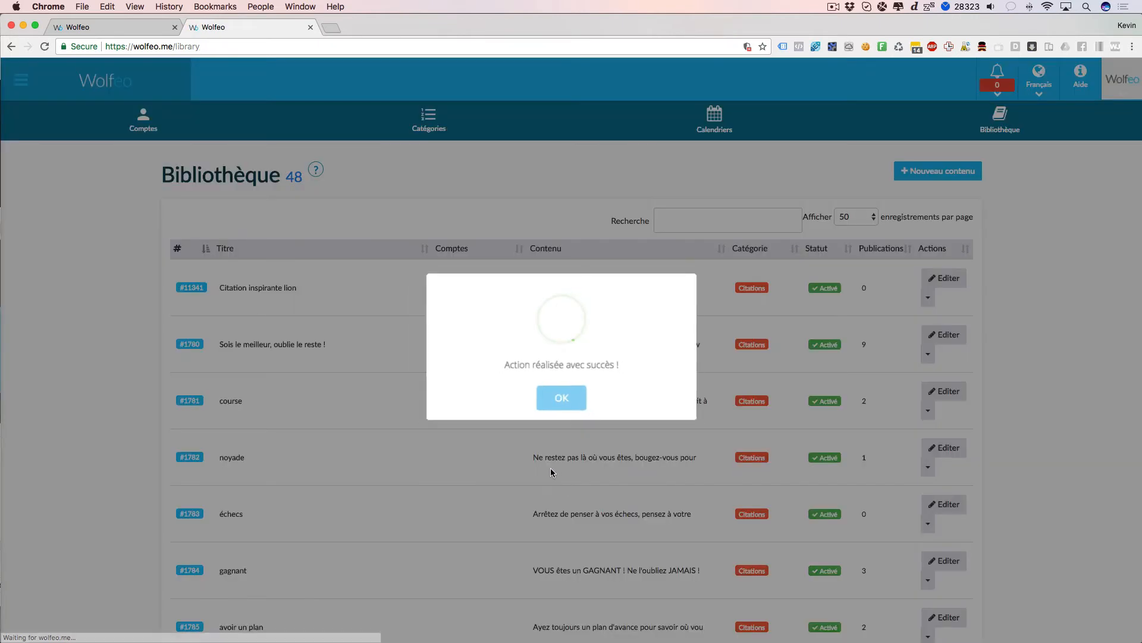
pyautogui.click(562, 398)
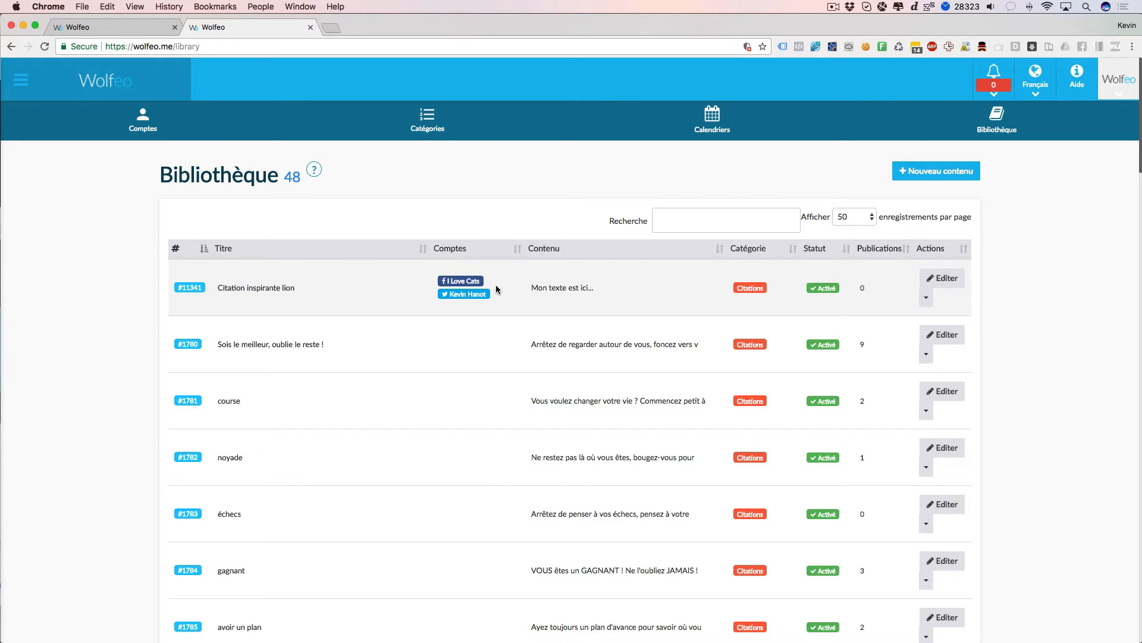
# Step: Start a new library content entry and open wolfeo.net/fr/podcast in a new browser tab
pyautogui.click(901, 171)
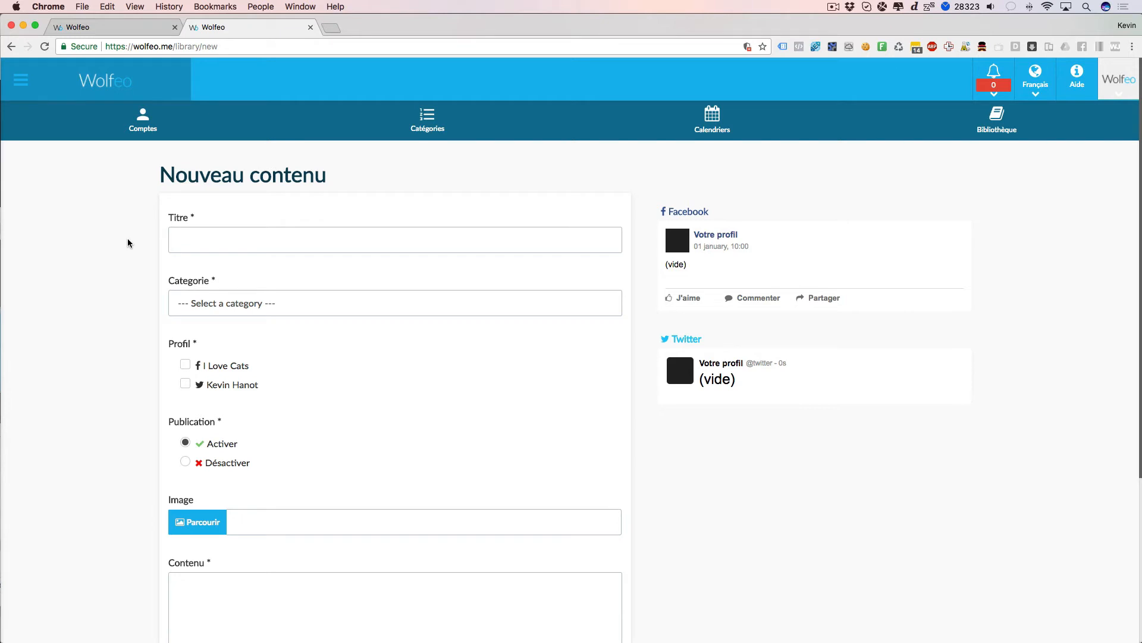
pyautogui.click(230, 47)
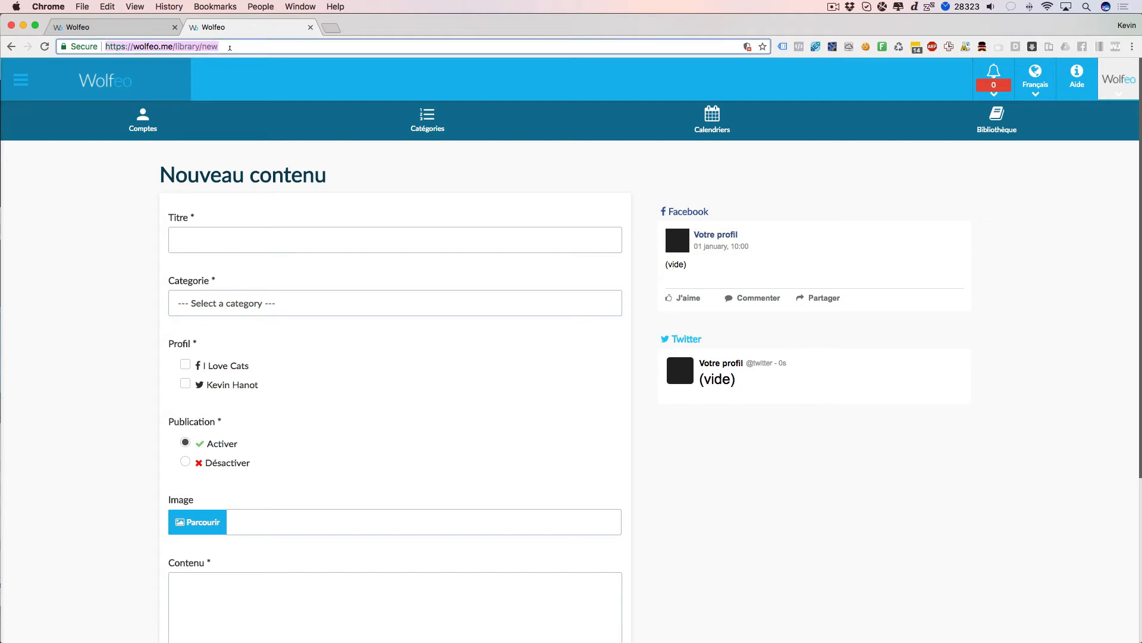
pyautogui.write('https://wolfeon')
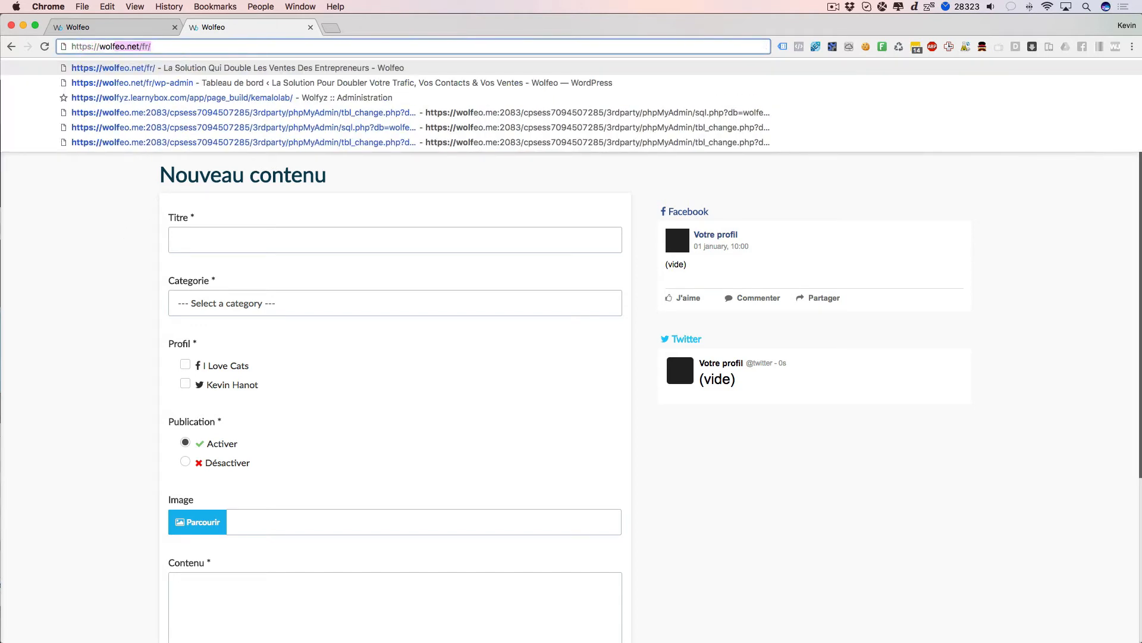
pyautogui.write('2')
pyautogui.press('BackSpace')
pyautogui.press('BackSpace')
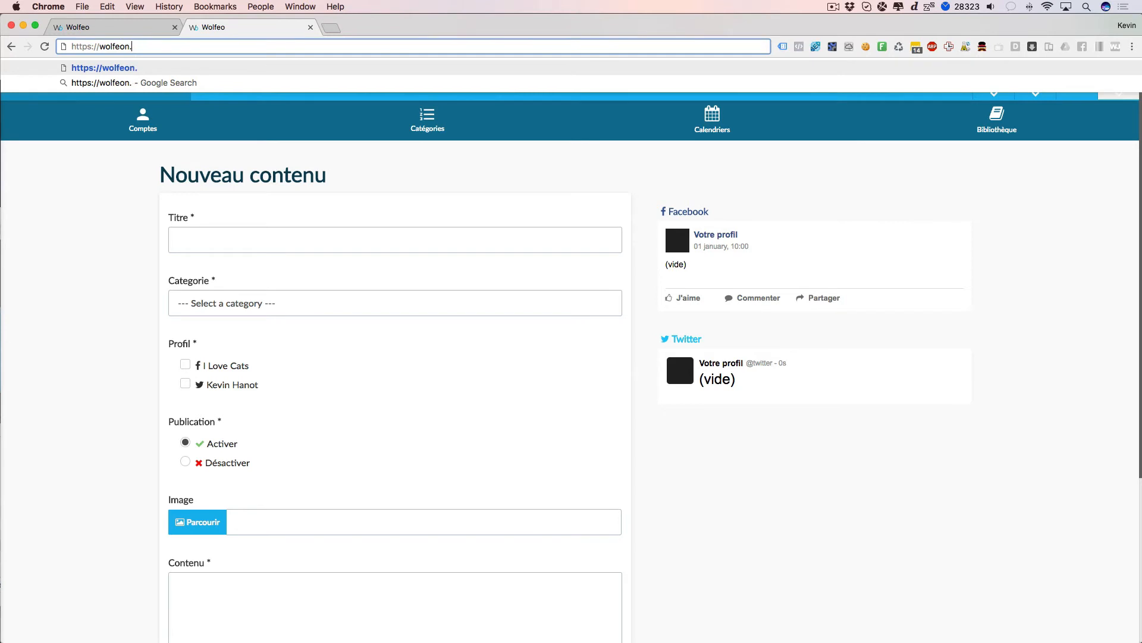
pyautogui.write('.net/fr/p')
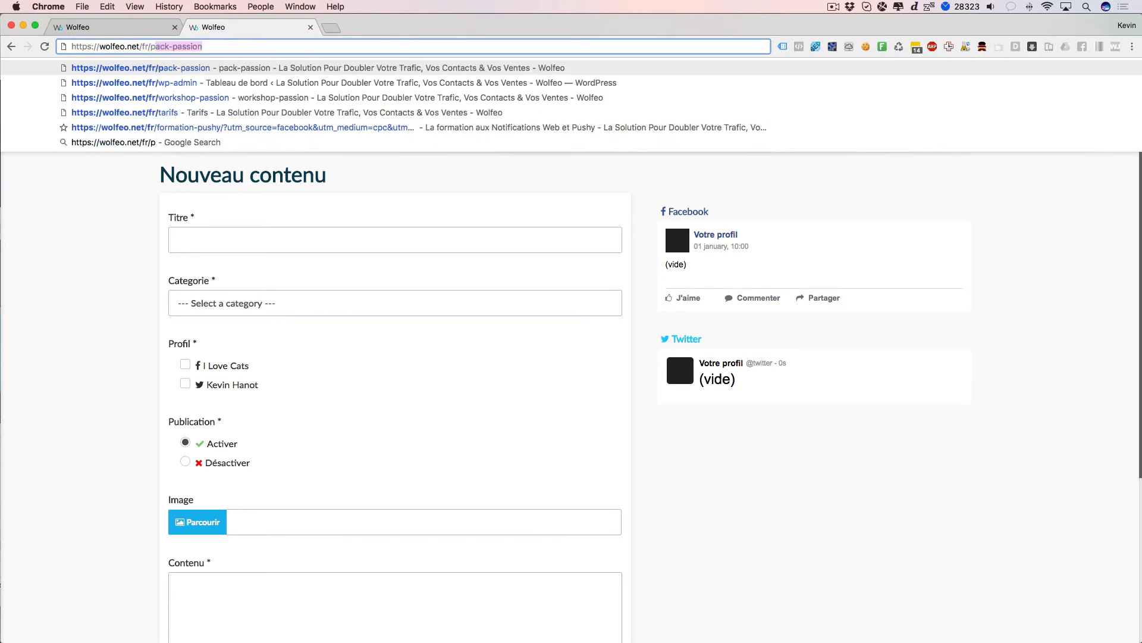
pyautogui.write('odcast')
pyautogui.press('super+a')
pyautogui.press('super+c')
pyautogui.press('super+t')
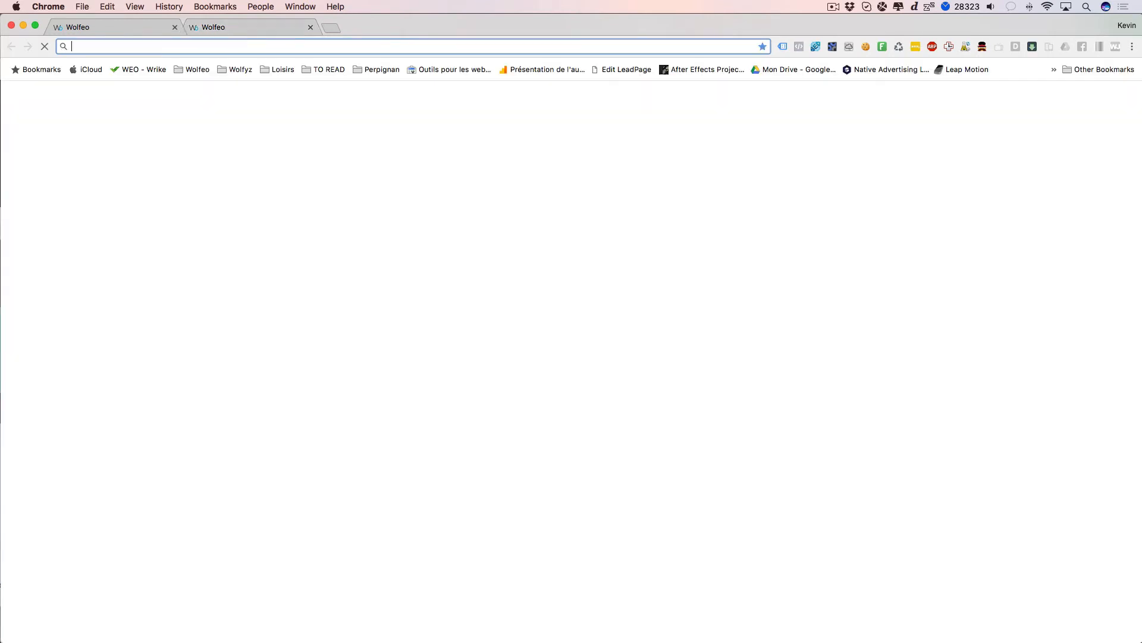
pyautogui.press('super+v')
pyautogui.press('Return')
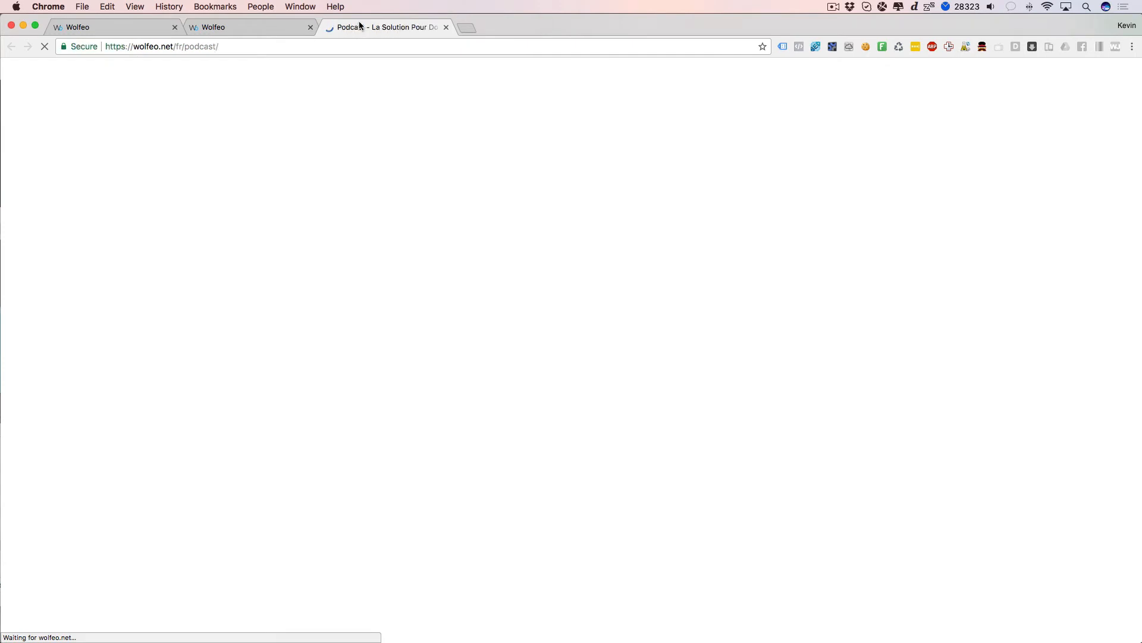
# Step: Open the EP 20 podcast article about 500.000€ in sales and copy its web address
pyautogui.scroll(-5, 462, 345)
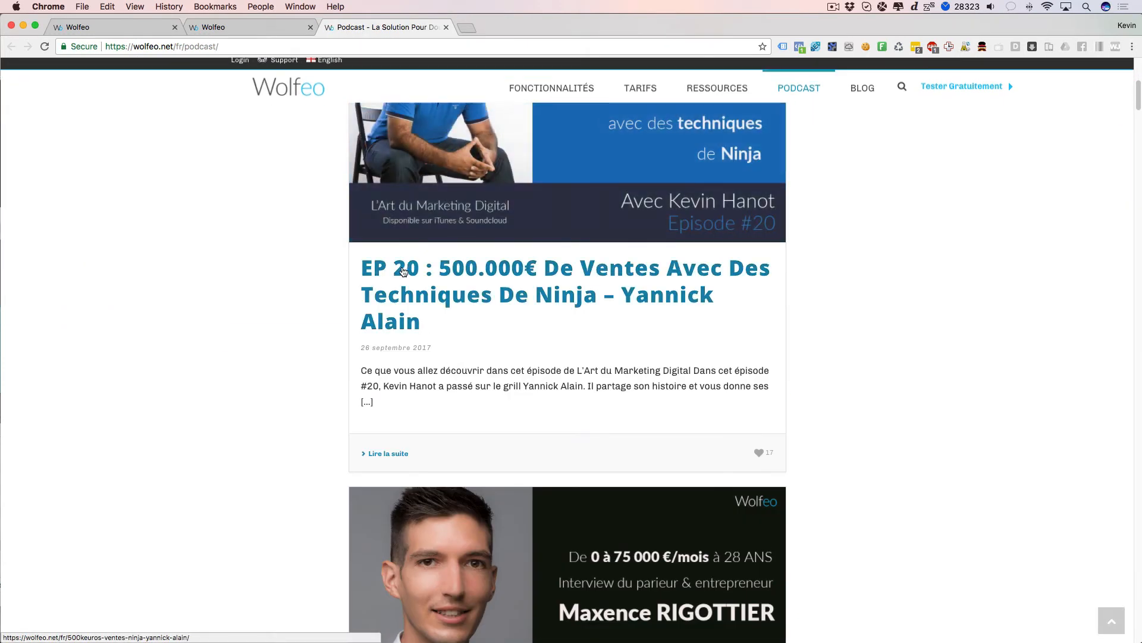
pyautogui.rightClick(399, 270)
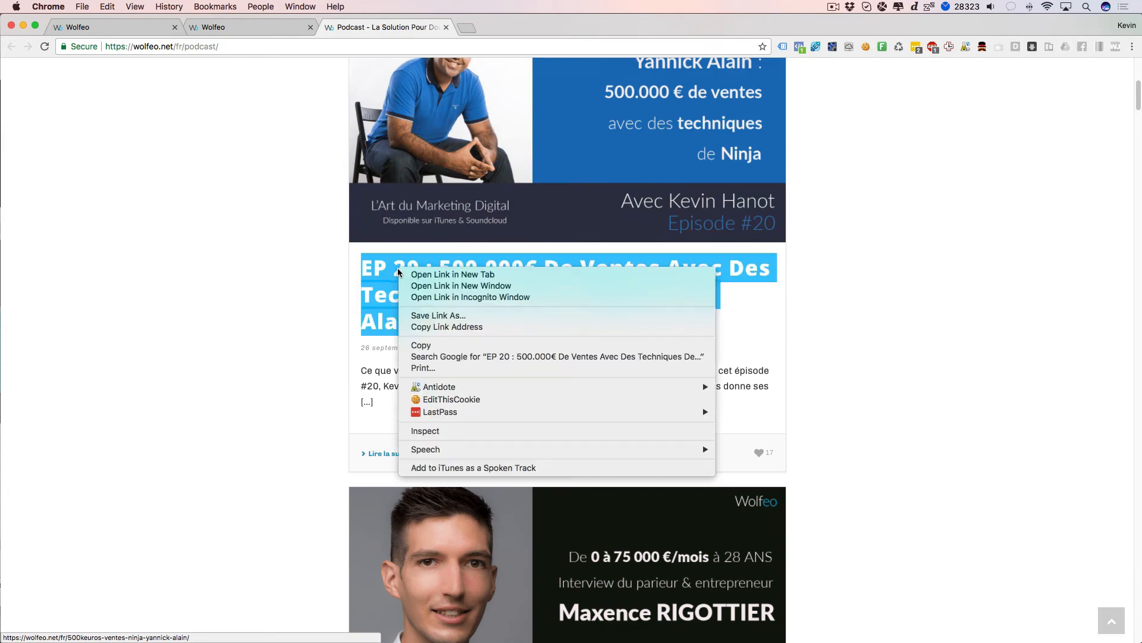
pyautogui.click(439, 326)
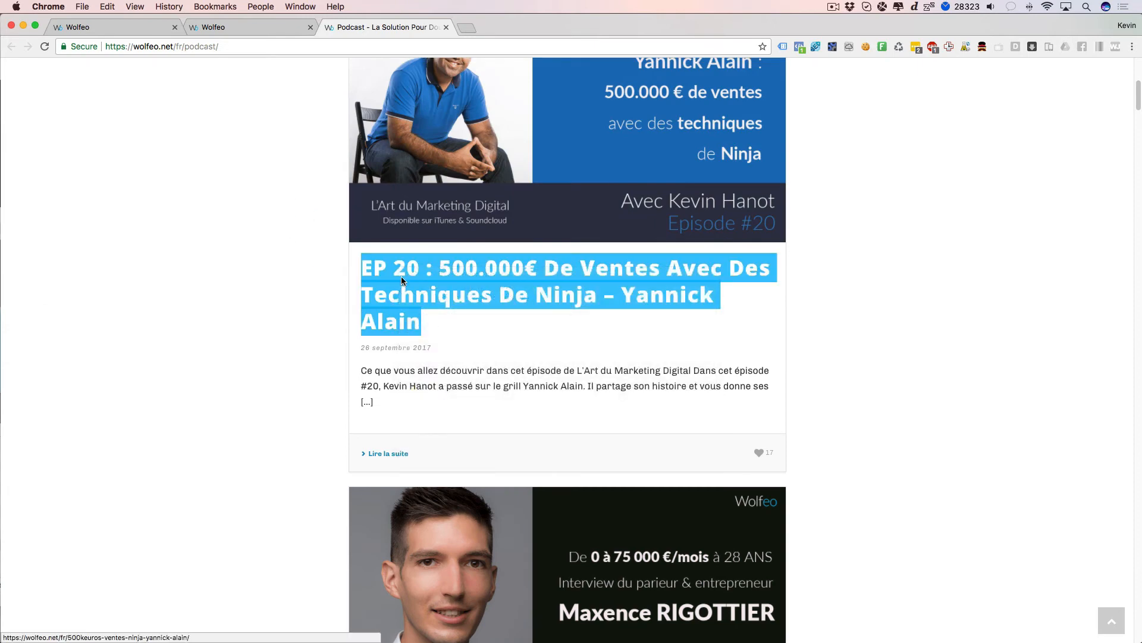
pyautogui.click(403, 282)
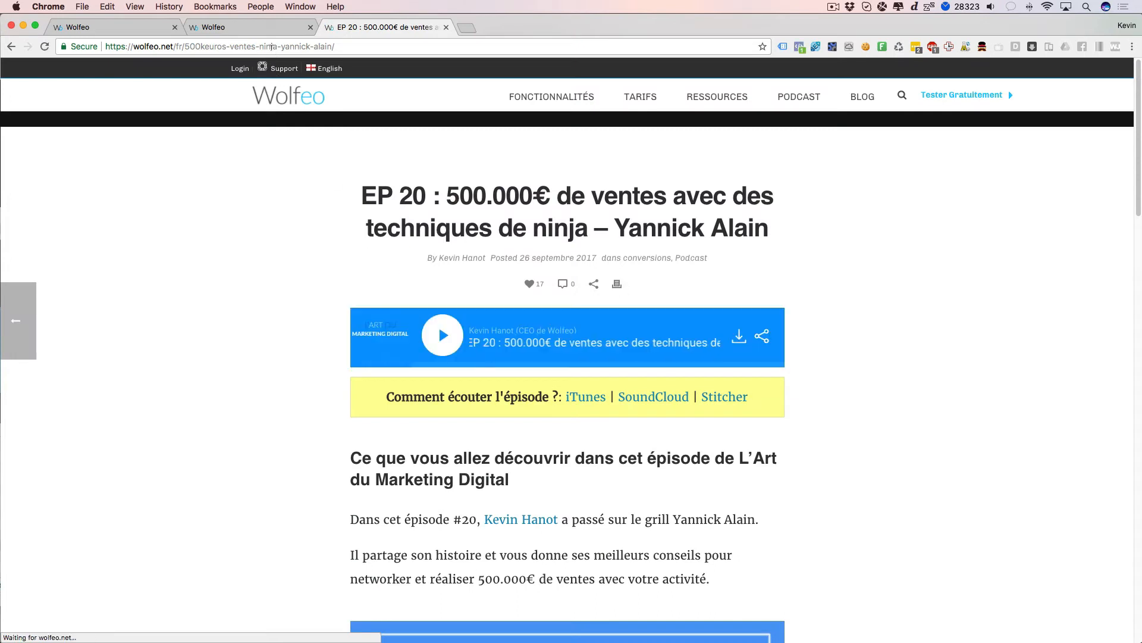
pyautogui.rightClick(257, 47)
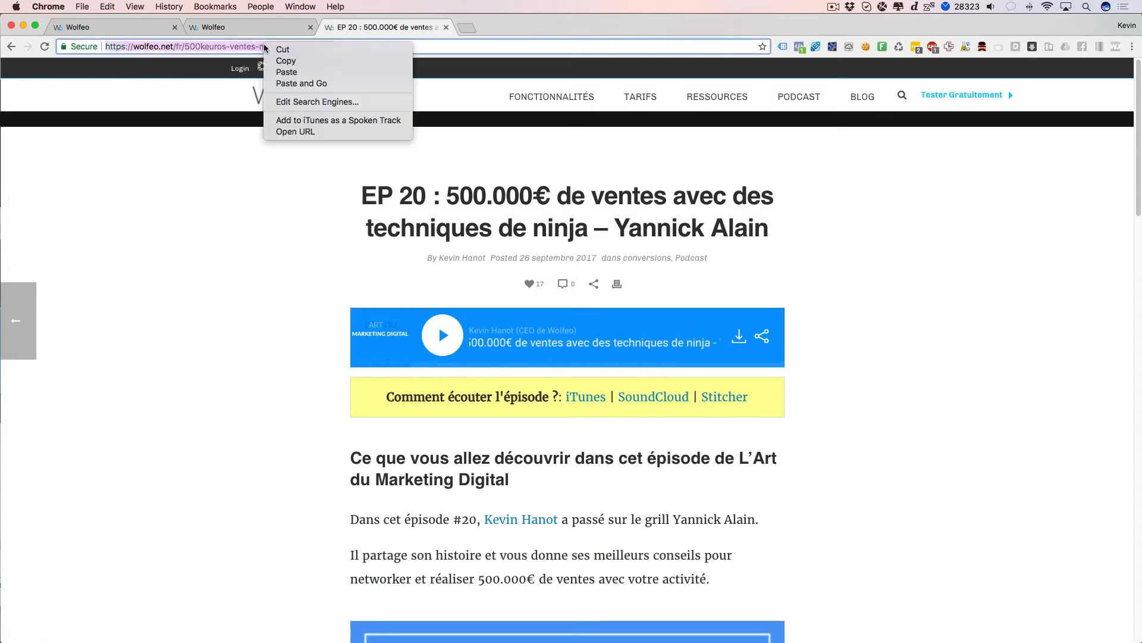
# Step: Return to the new content form and title the entry "Episode" followed by the podcast guest's name
pyautogui.click(227, 27)
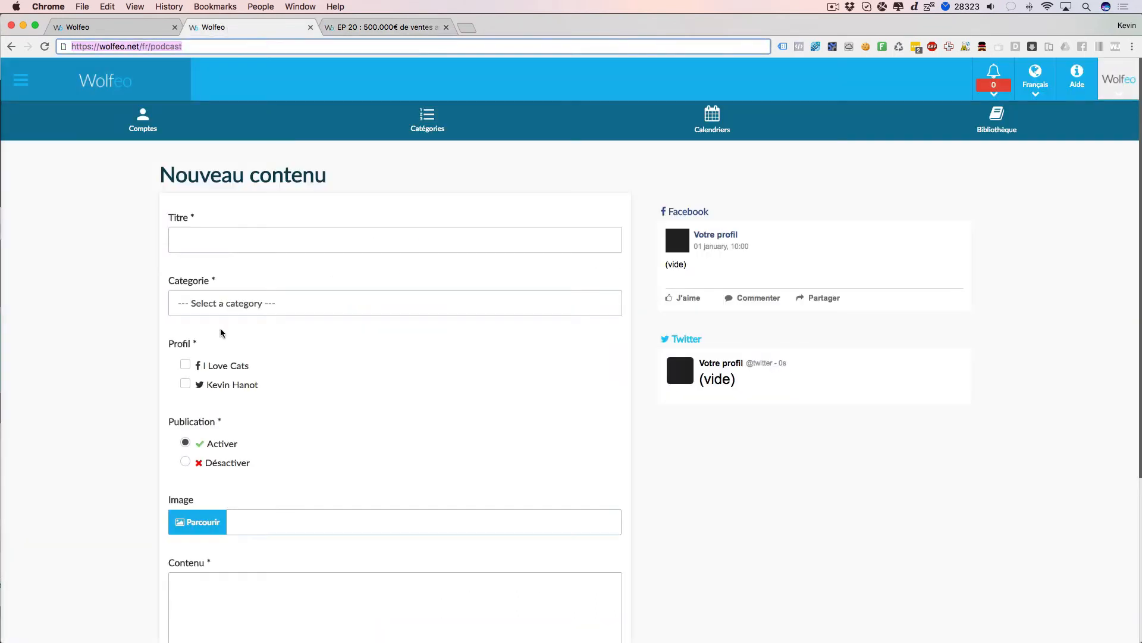
pyautogui.click(227, 234)
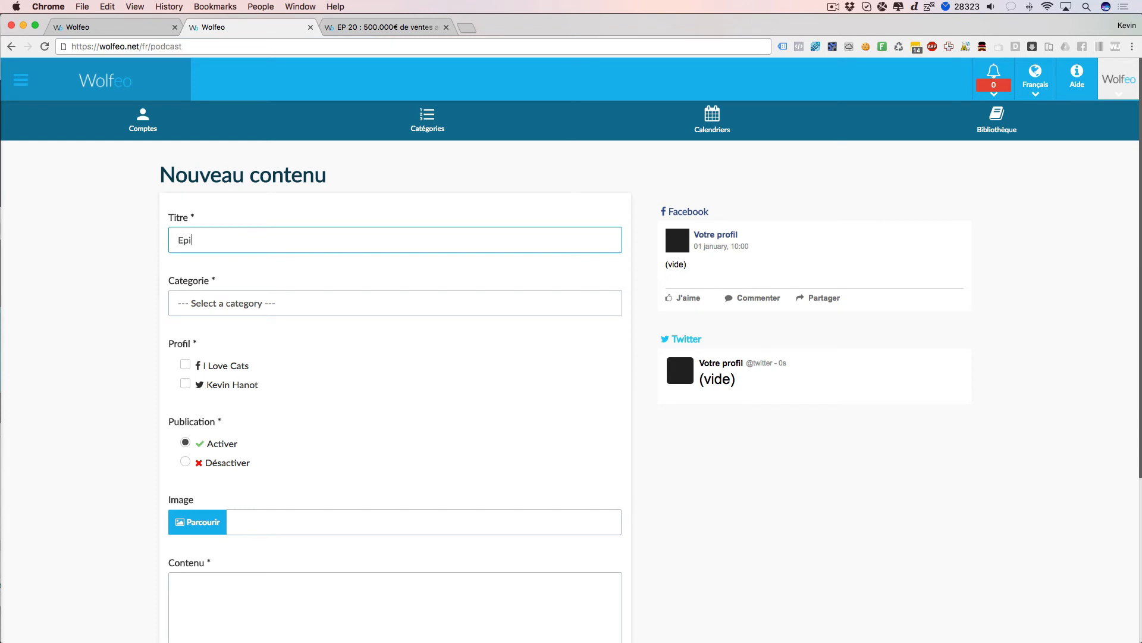
pyautogui.write('YOutu')
pyautogui.press('BackSpace')
pyautogui.press('BackSpace')
pyautogui.press('BackSpace')
pyautogui.press('BackSpace')
pyautogui.write('annick Alain')
# Step: Set the category to Idée voyage and select both the I Love Cats Facebook profile and the Twitter profile
pyautogui.click(201, 303)
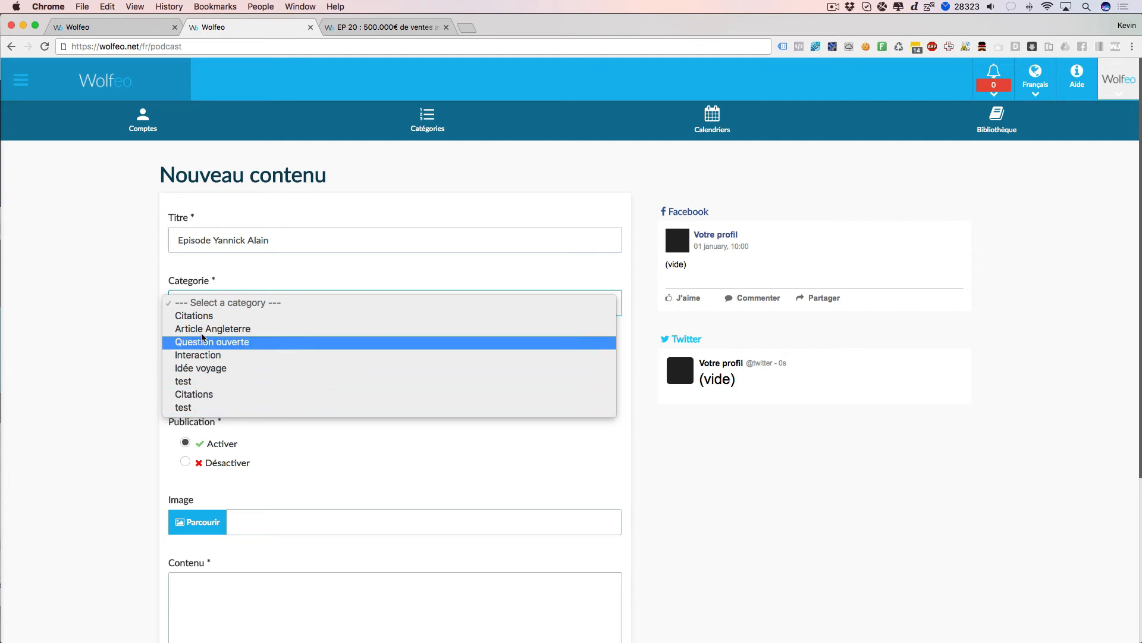
pyautogui.click(201, 369)
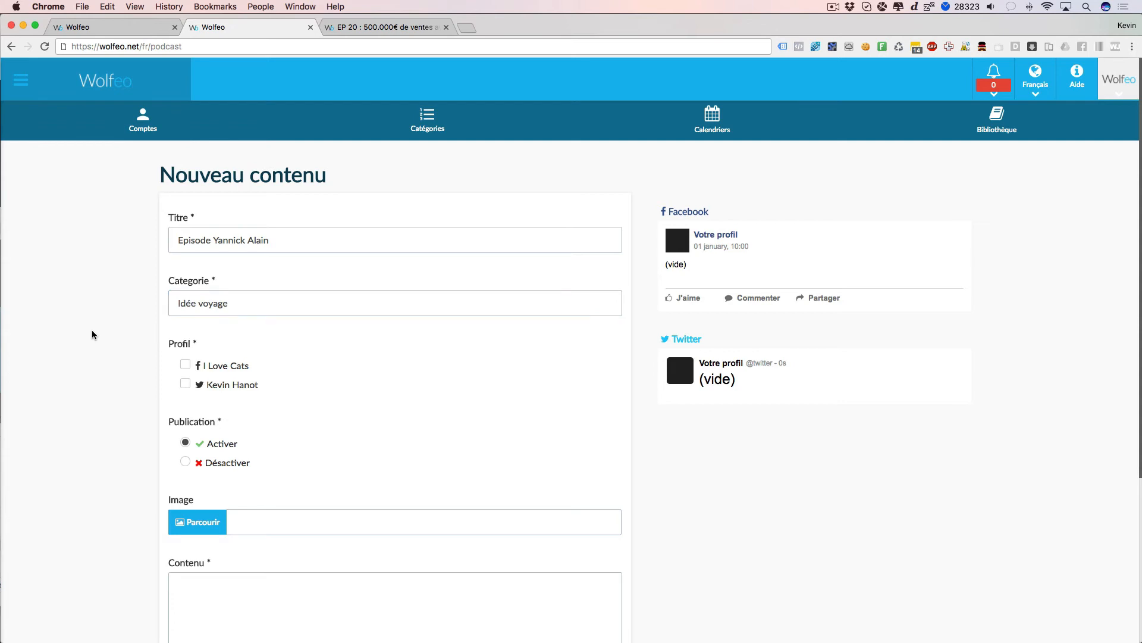
pyautogui.click(185, 364)
pyautogui.click(185, 384)
# Step: Look over the EP 20 article down to its quote picture, and return to the content form's empty text
pyautogui.scroll(-2, 117, 373)
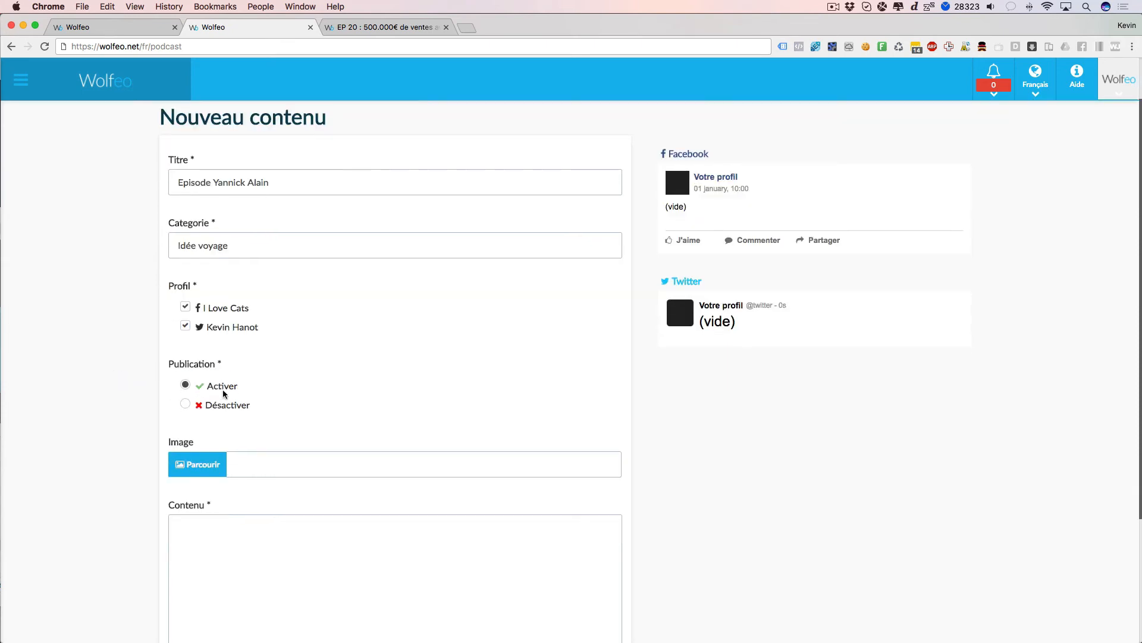
pyautogui.scroll(-4, 225, 394)
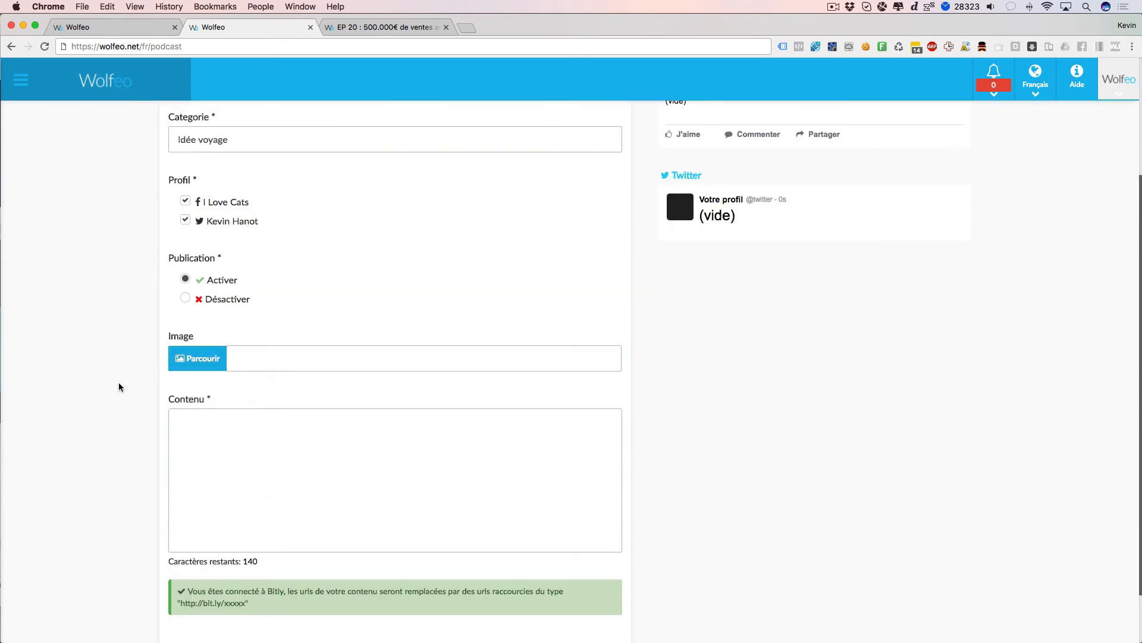
pyautogui.click(185, 435)
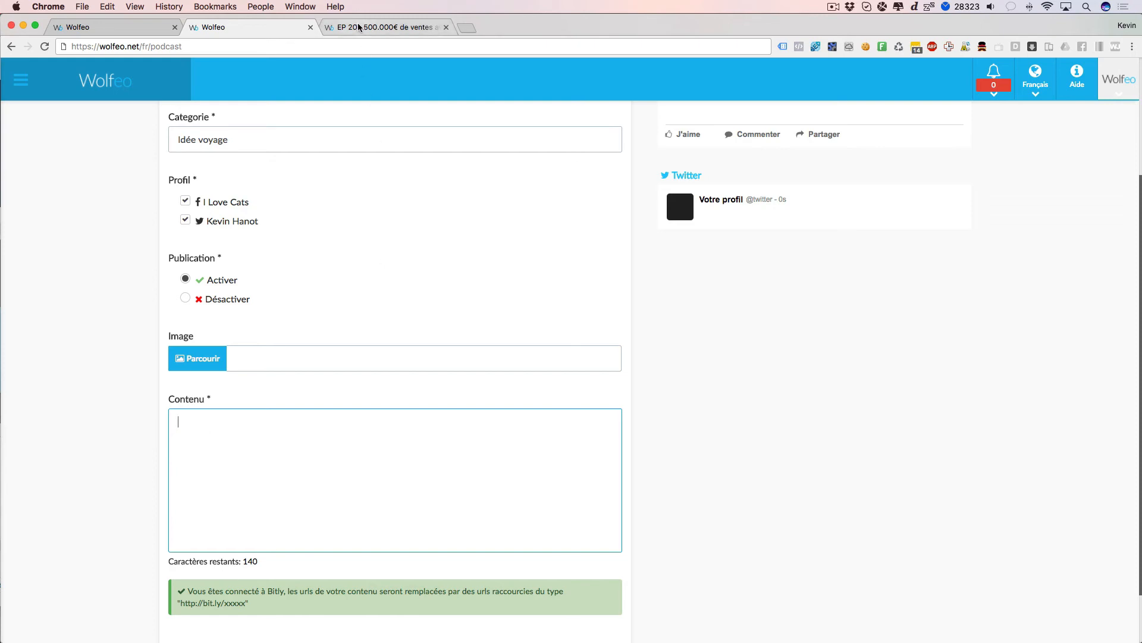
pyautogui.click(384, 26)
pyautogui.scroll(-5, 523, 331)
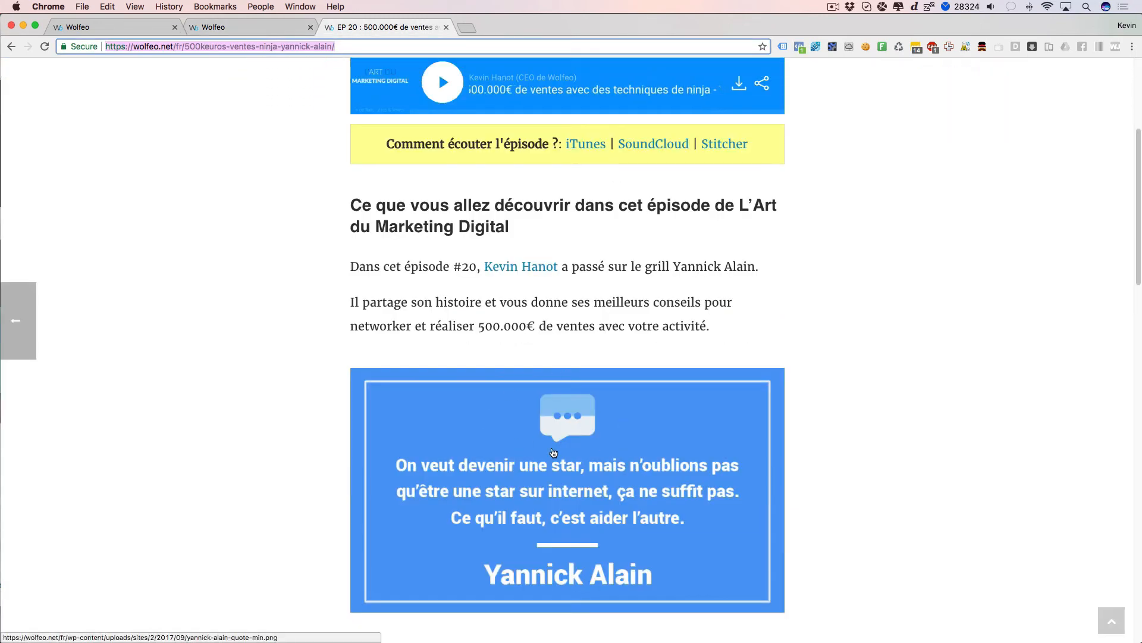
pyautogui.scroll(-4, 484, 333)
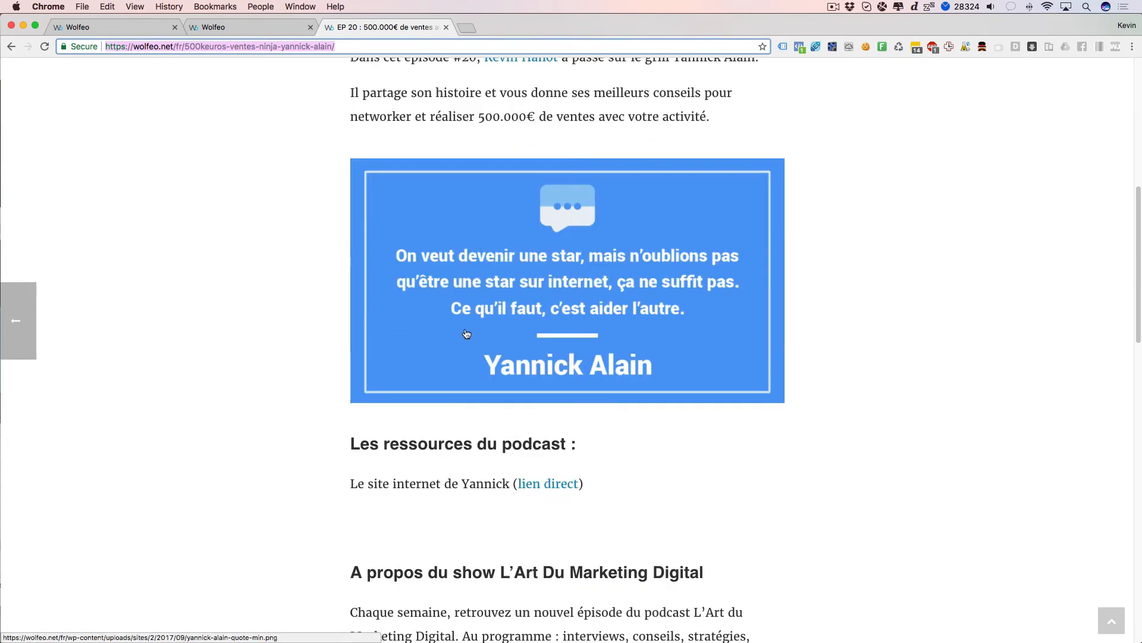
pyautogui.click(250, 31)
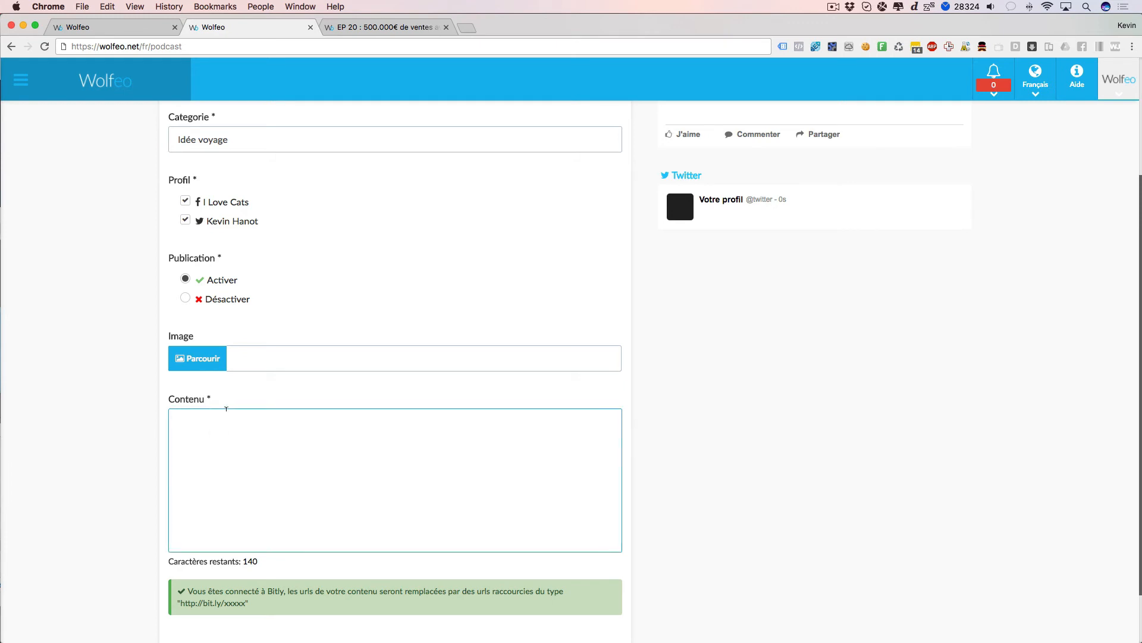
# Step: Write "Découvrez l'épisode de la semaine en cliquant ici :" as the content's text, followed by the copied episode link
pyautogui.write('Décourez l')
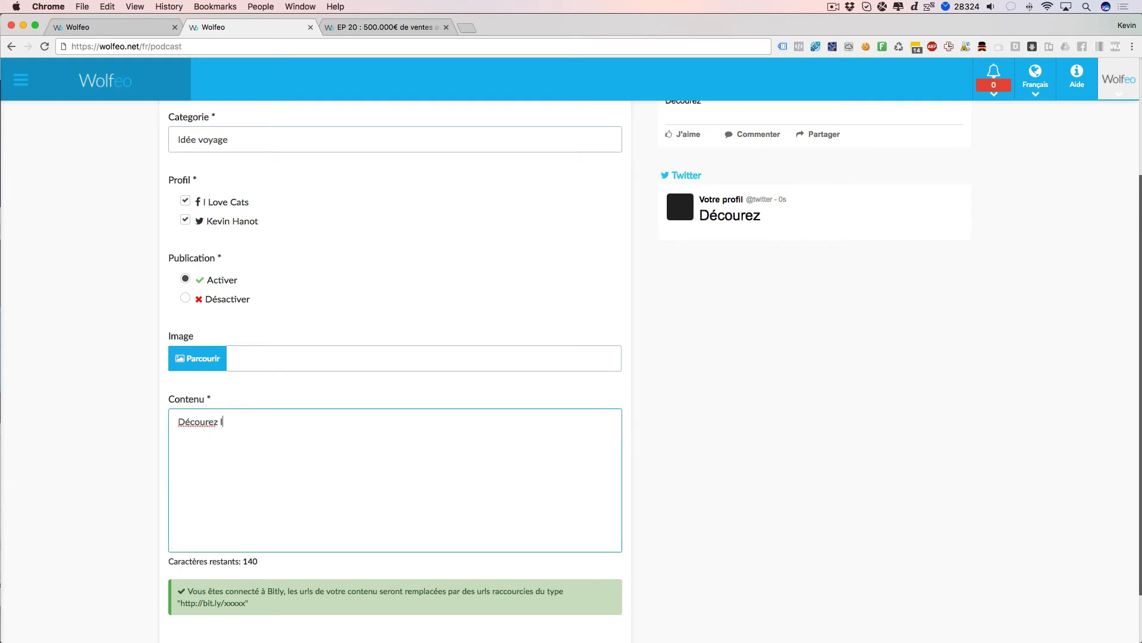
pyautogui.press('BackSpace')
pyautogui.press('BackSpace')
pyautogui.press('BackSpace')
pyautogui.press('BackSpace')
pyautogui.press('BackSpace')
pyautogui.write("vrez l'épisode de la se")
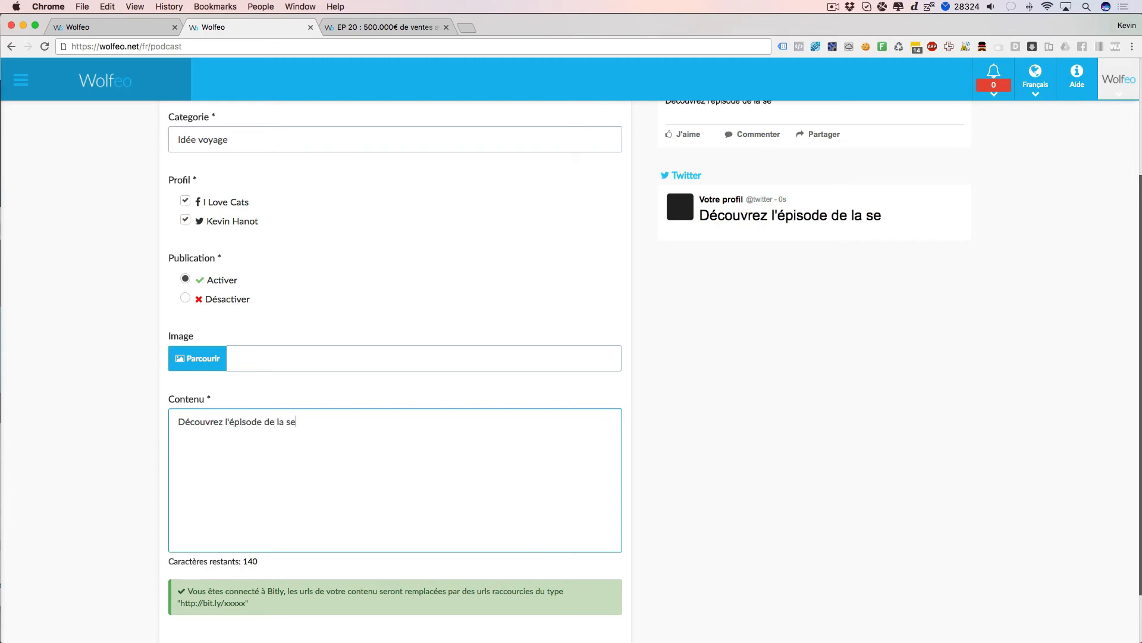
pyautogui.write('maine en cliquant i')
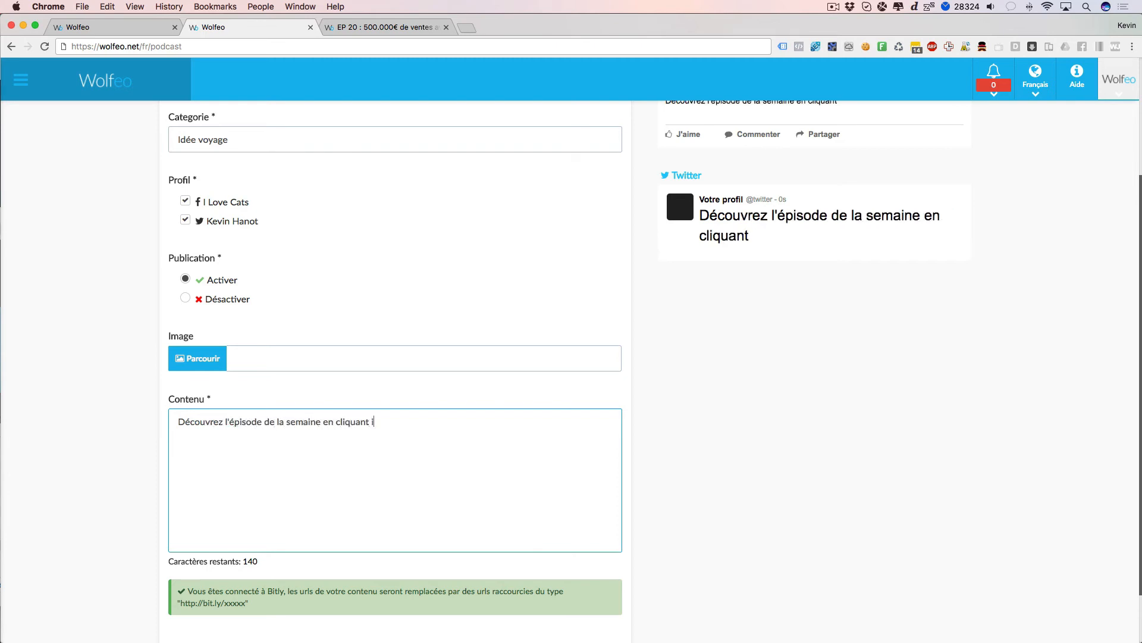
pyautogui.write('ci :')
pyautogui.press('super+v')
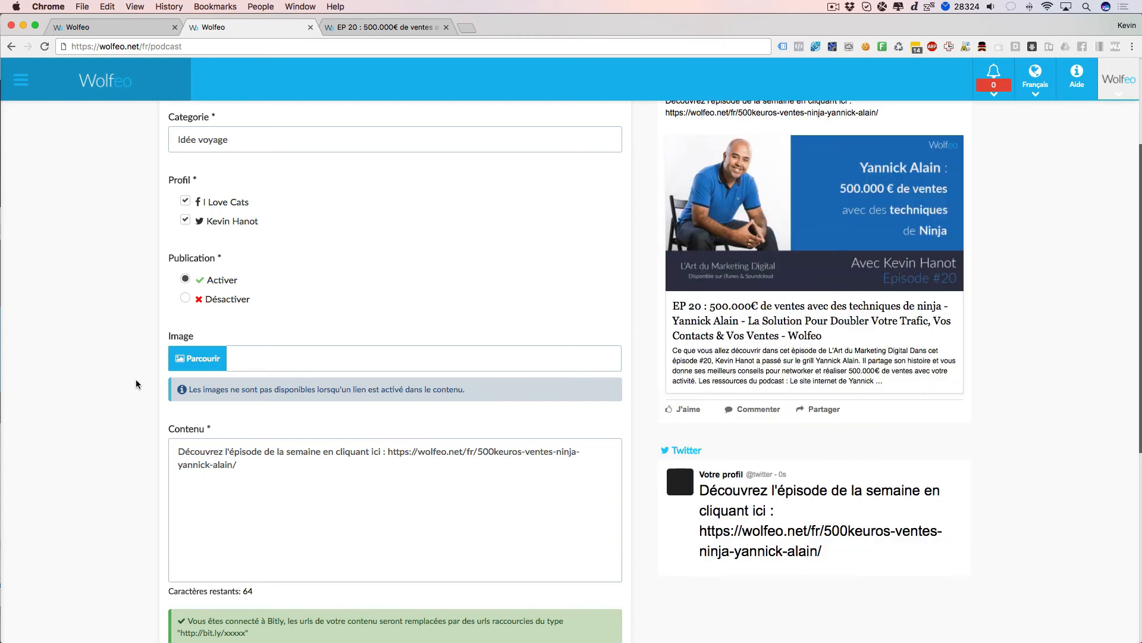
# Step: Review the Facebook and Twitter previews and compare the link preview's title with the one in the Facebook post
pyautogui.scroll(-4, 666, 357)
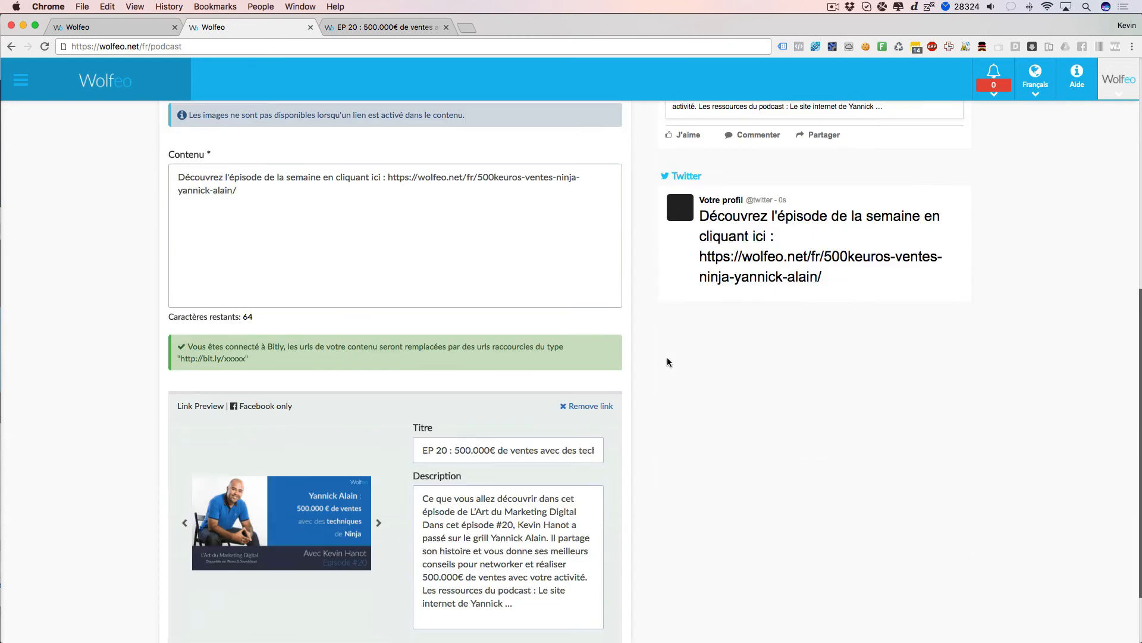
pyautogui.scroll(5, 667, 357)
pyautogui.scroll(1, 665, 360)
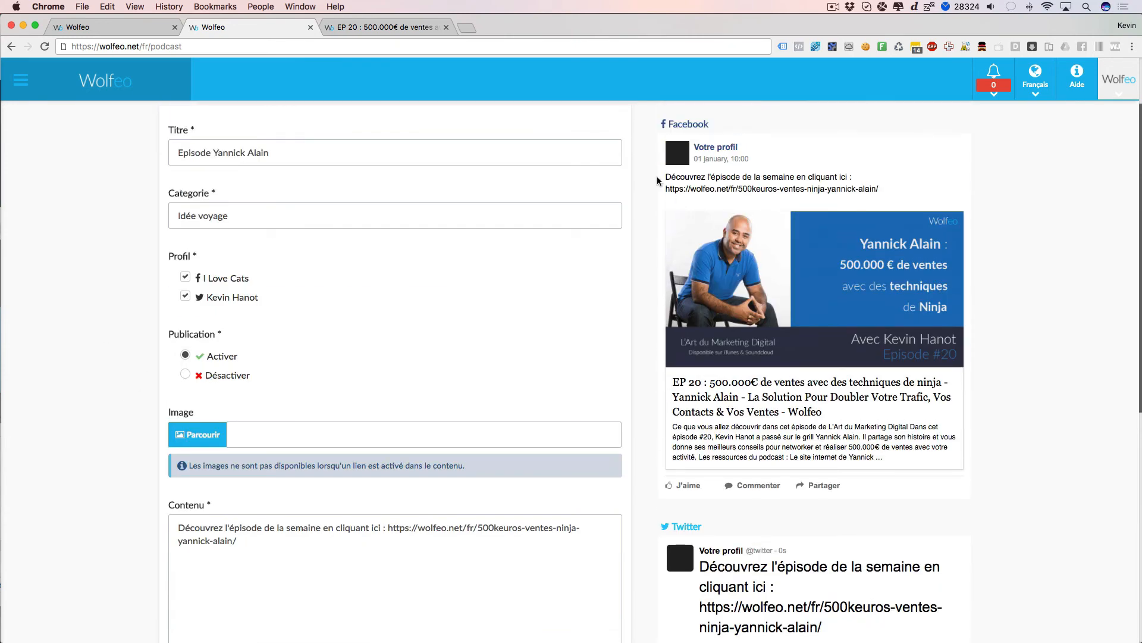
pyautogui.scroll(-10, 743, 341)
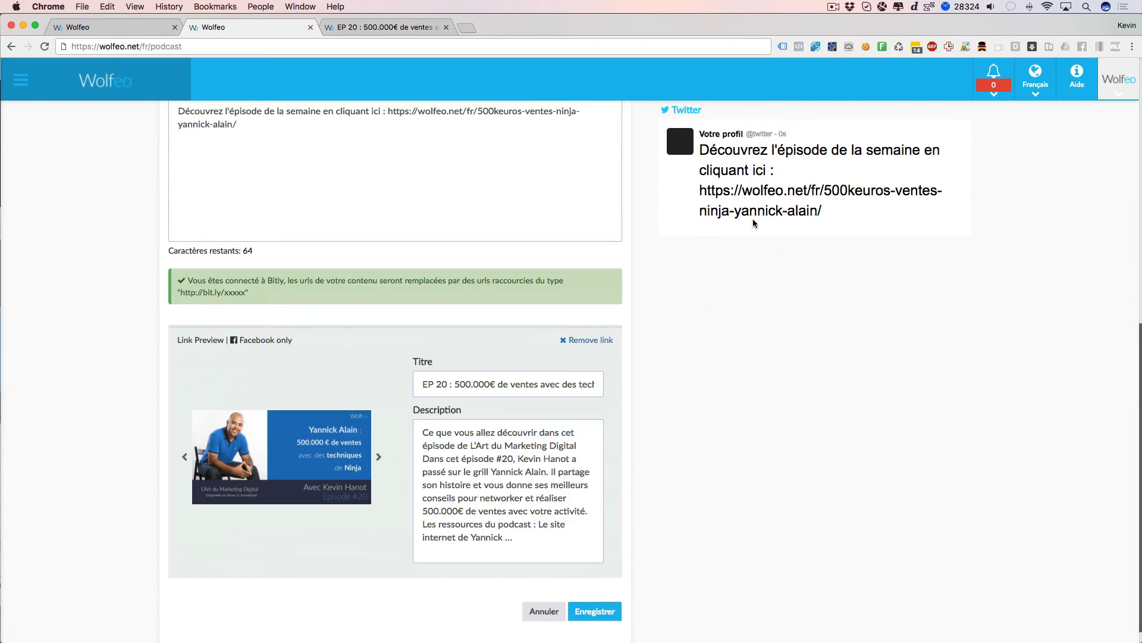
pyautogui.scroll(11, 774, 197)
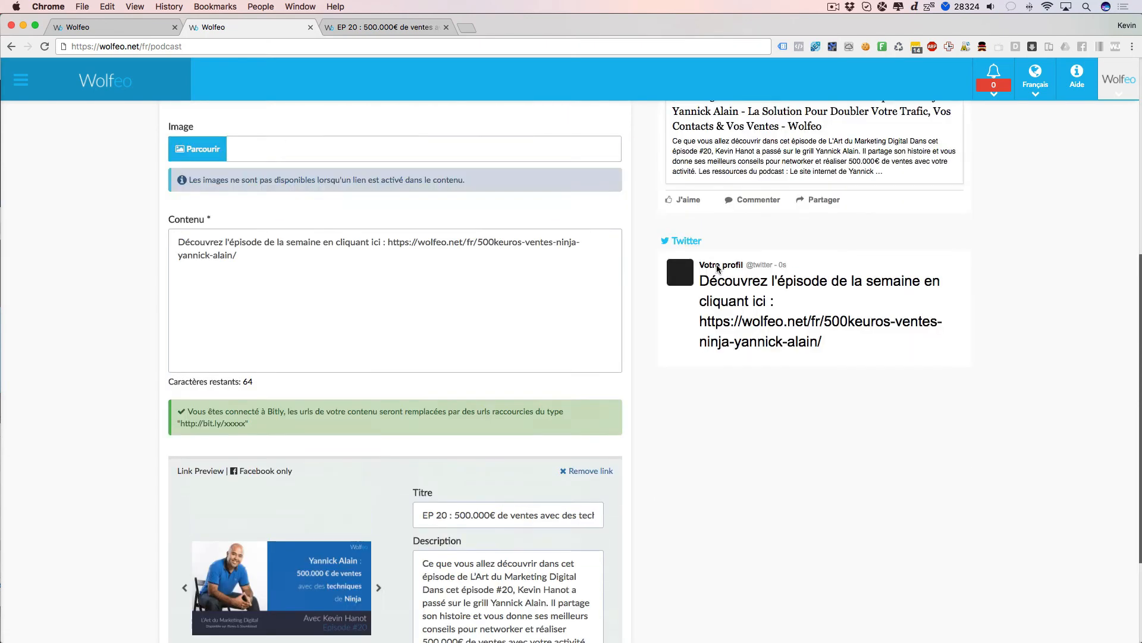
pyautogui.moveTo(665, 205); pyautogui.dragTo(890, 522)
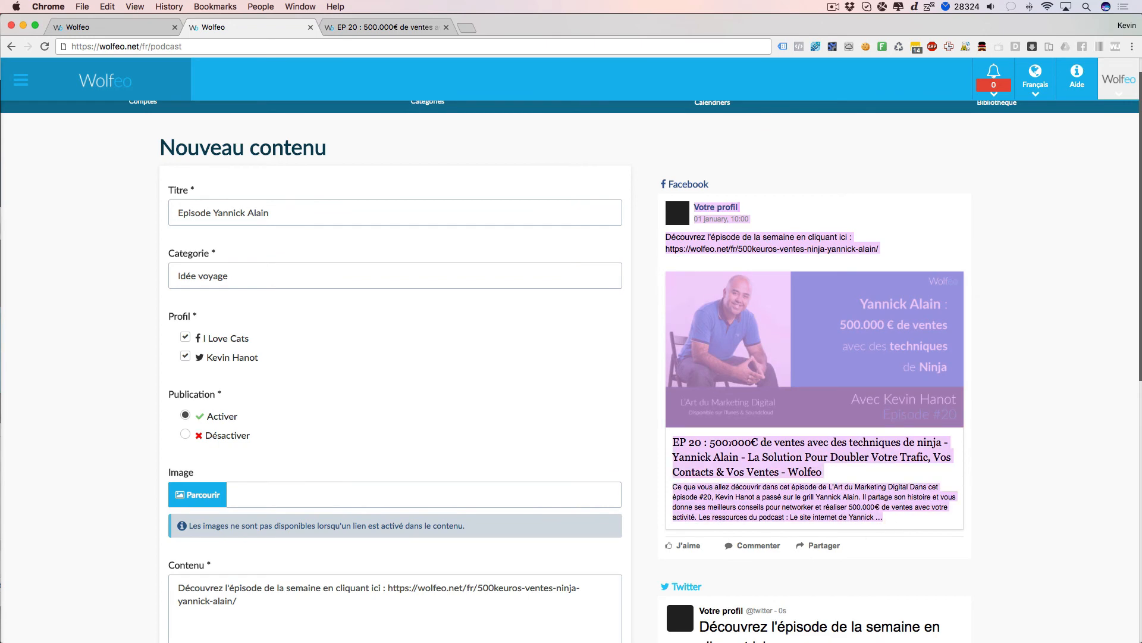
pyautogui.click(657, 453)
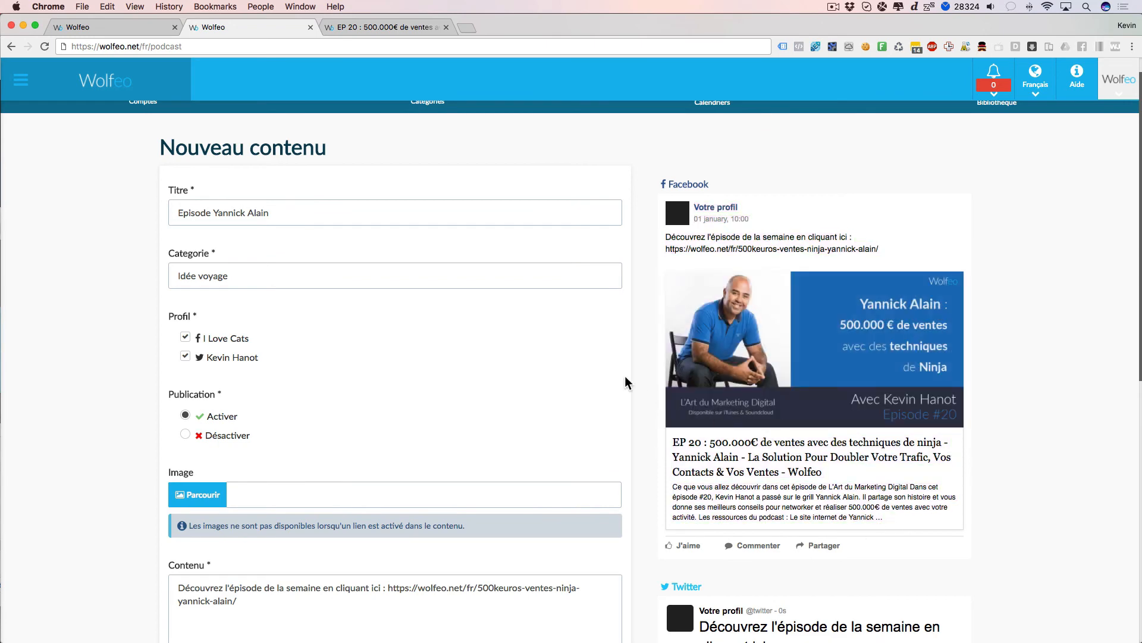
pyautogui.scroll(-10, 625, 382)
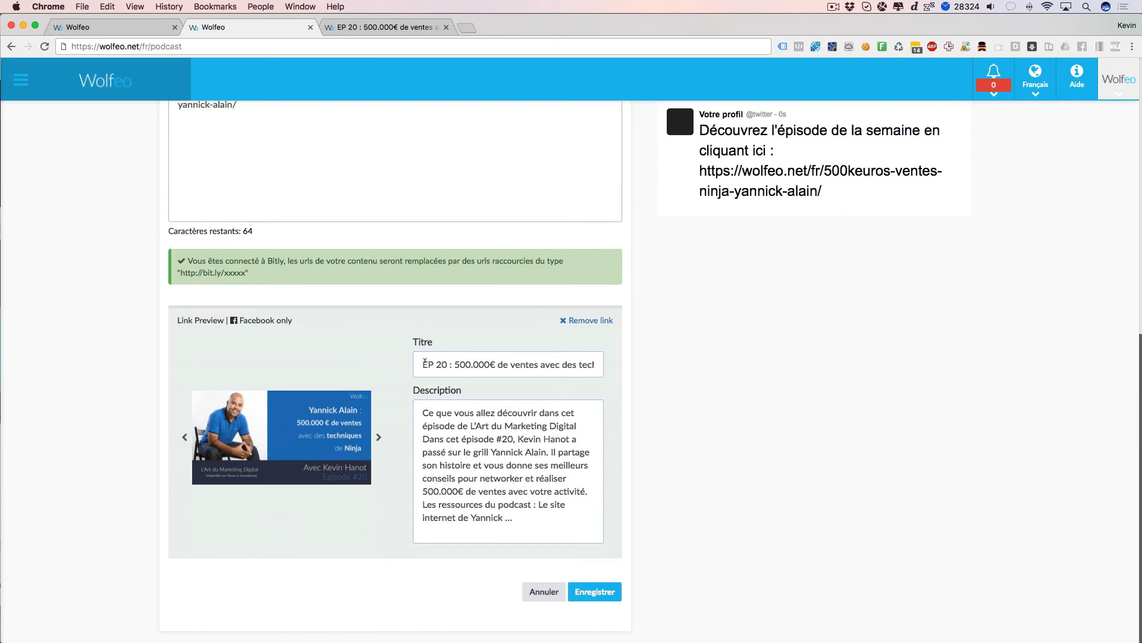
pyautogui.moveTo(425, 362); pyautogui.dragTo(800, 392)
pyautogui.scroll(8, 624, 367)
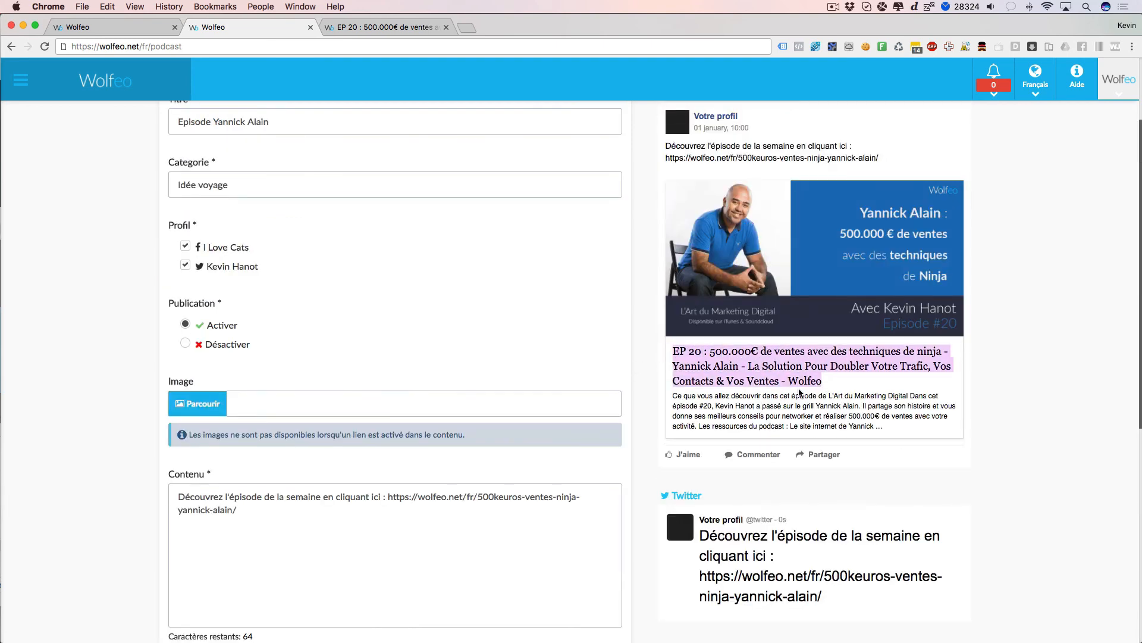
# Step: Change the Facebook link preview's title to "Episode 20 : Nouveau" and check it in the Facebook post preview
pyautogui.scroll(-5, 800, 392)
pyautogui.tripleClick(498, 473)
pyautogui.write('Ep')
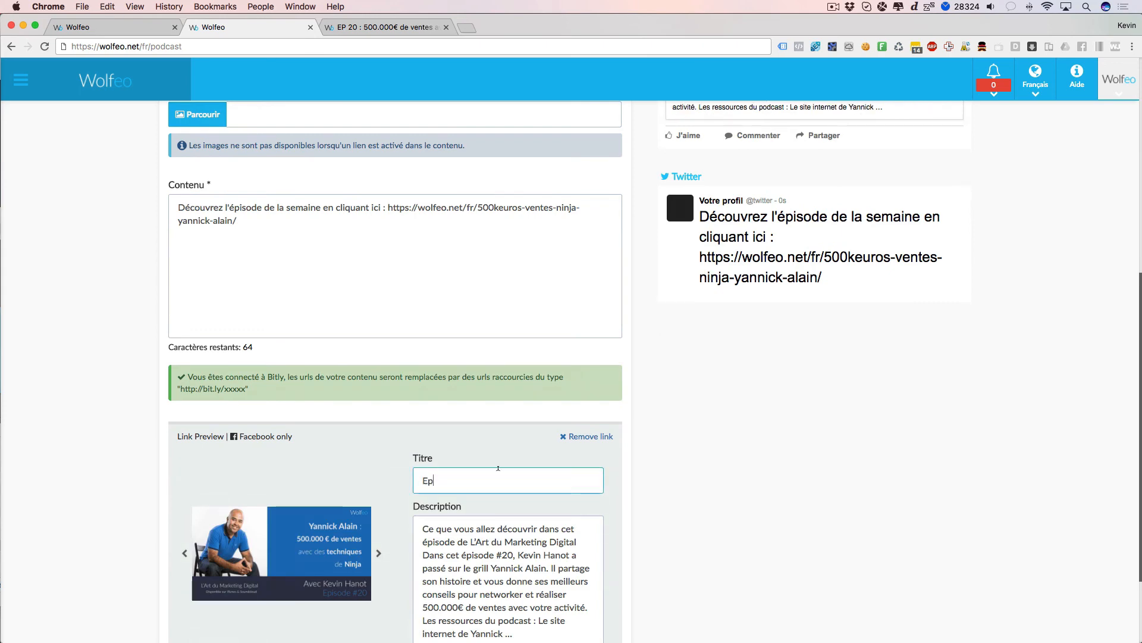
pyautogui.write('isode 20 : Nouveau')
pyautogui.scroll(3, 774, 238)
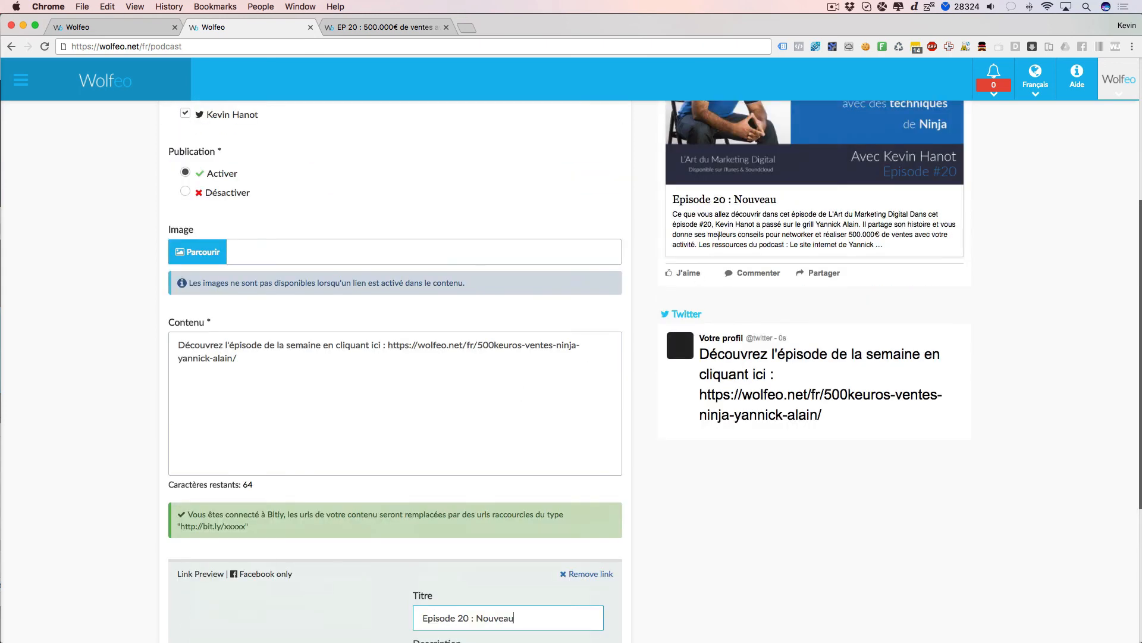
pyautogui.moveTo(778, 199); pyautogui.dragTo(704, 202)
# Step: Replace the link preview's description with "Ma description personnalisée"
pyautogui.scroll(-3, 704, 215)
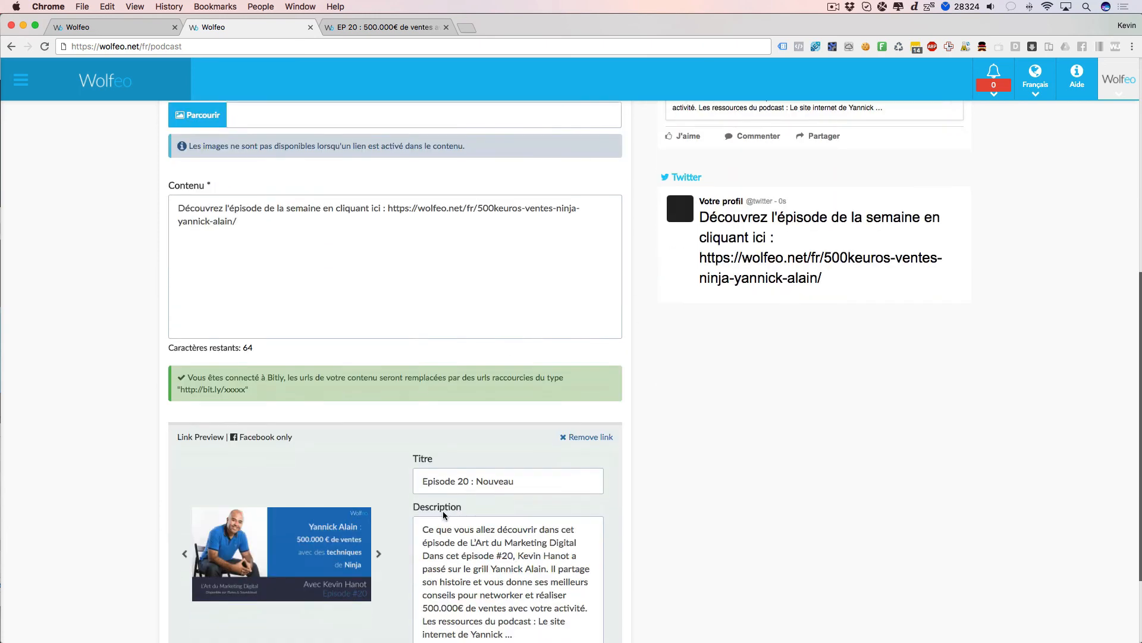
pyautogui.moveTo(421, 528); pyautogui.dragTo(578, 560)
pyautogui.write('Ma de')
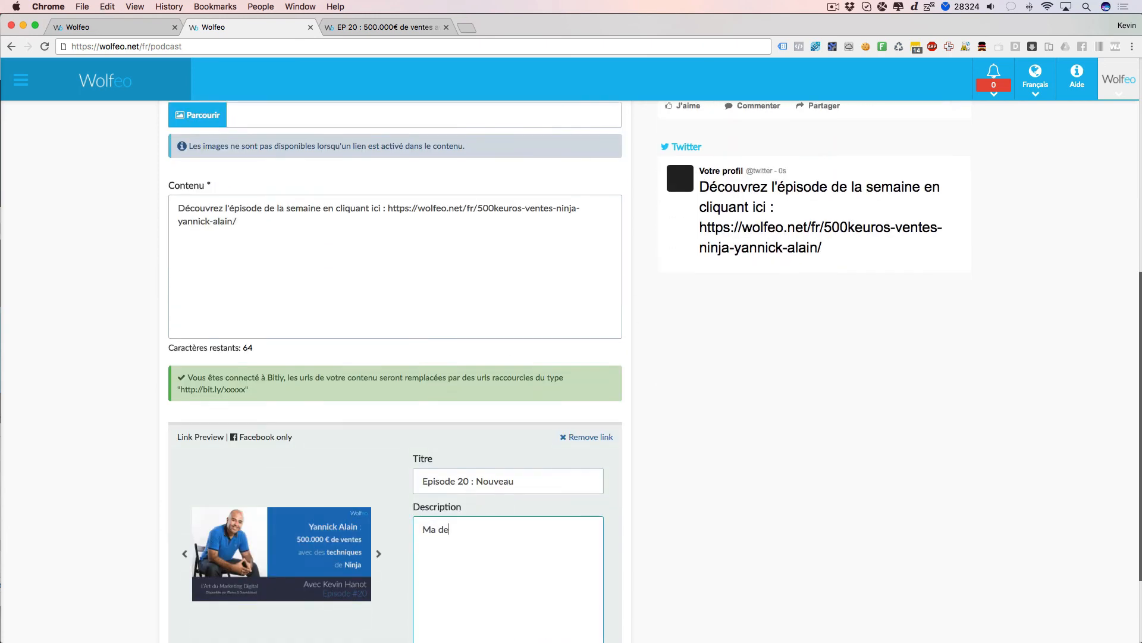
pyautogui.write('scription personnalisée')
pyautogui.click(683, 398)
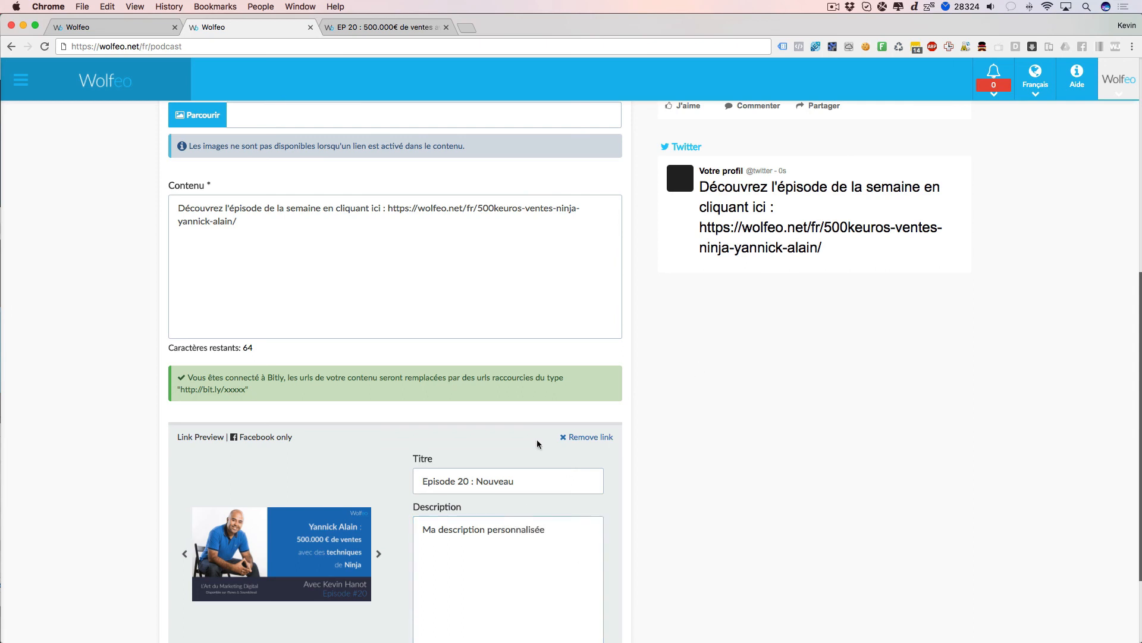
# Step: Browse through all the images available for the link preview
pyautogui.scroll(-2, 388, 511)
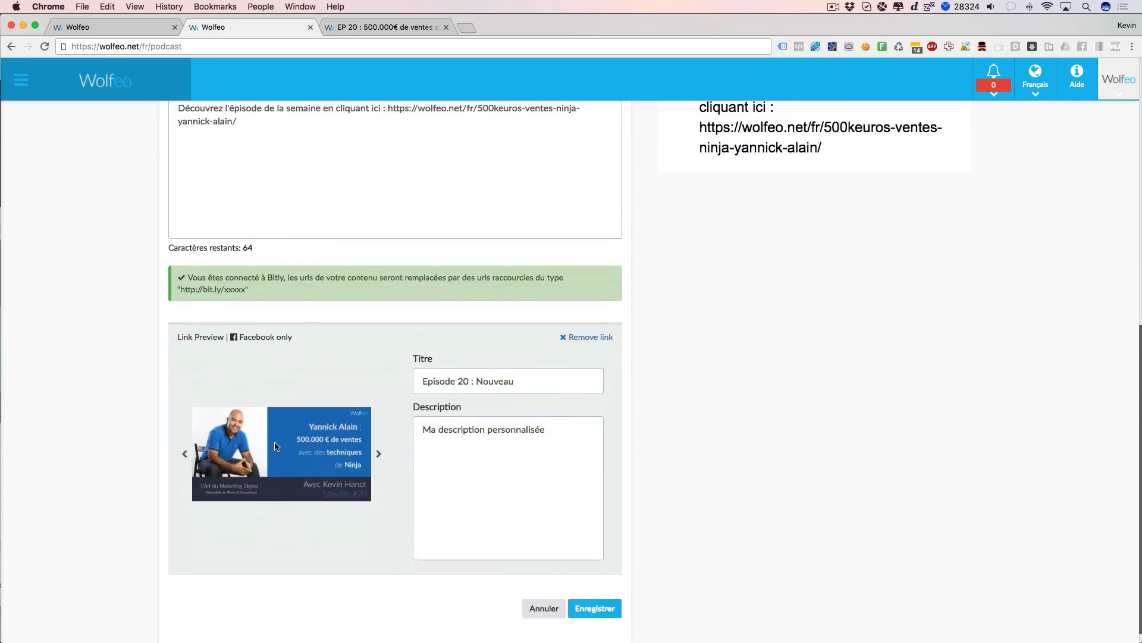
pyautogui.click(378, 454)
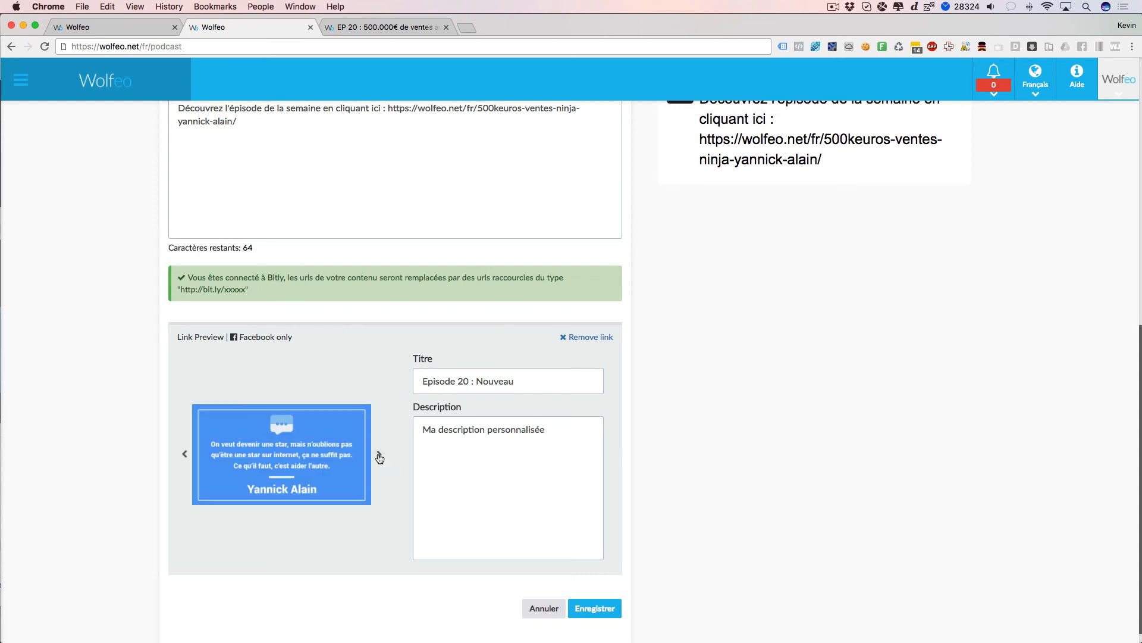
pyautogui.click(378, 456)
pyautogui.click(379, 455)
pyautogui.click(380, 456)
pyautogui.click(380, 456)
pyautogui.click(380, 456)
pyautogui.click(380, 455)
pyautogui.click(380, 456)
pyautogui.click(380, 457)
pyautogui.click(380, 457)
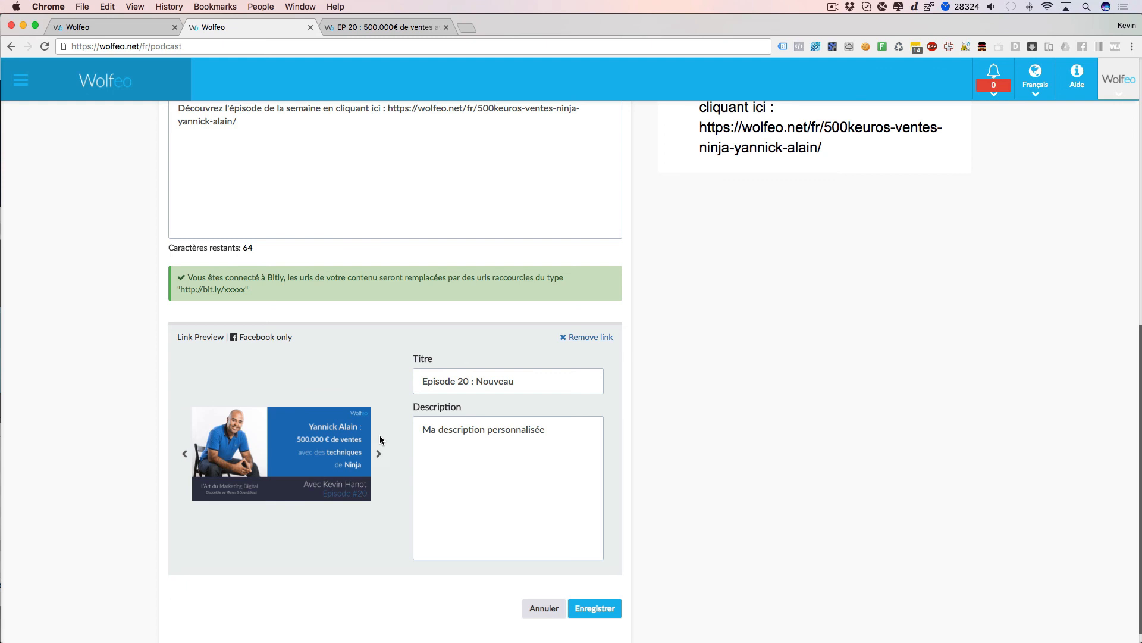
# Step: Check the pictures in the EP 20 article, and choose the blue quote picture as the link preview's image
pyautogui.click(374, 28)
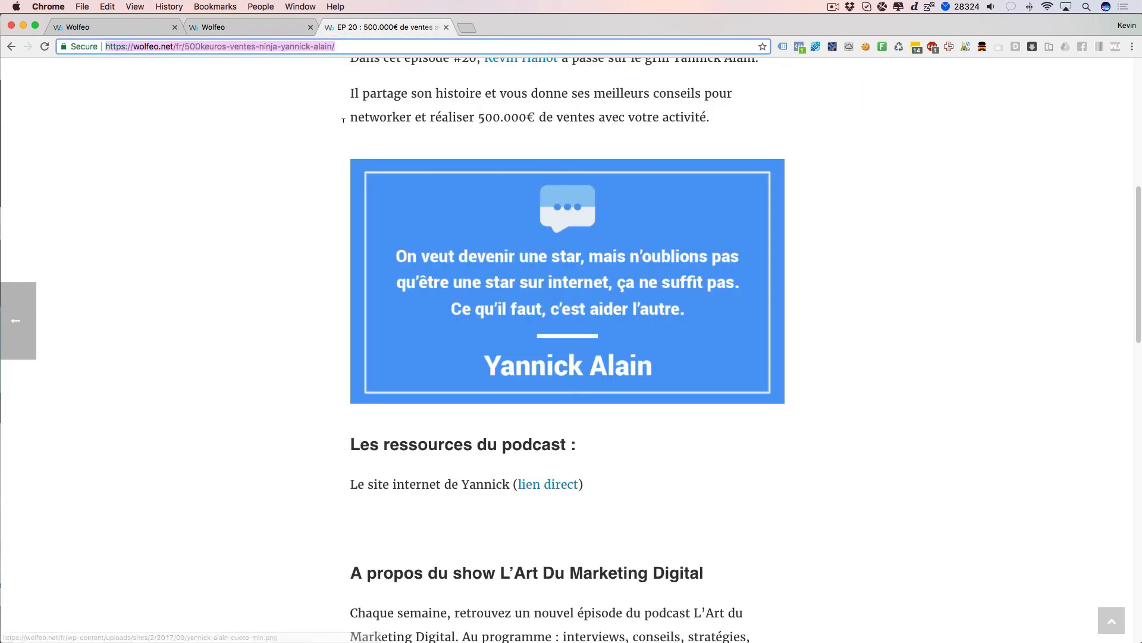
pyautogui.click(278, 26)
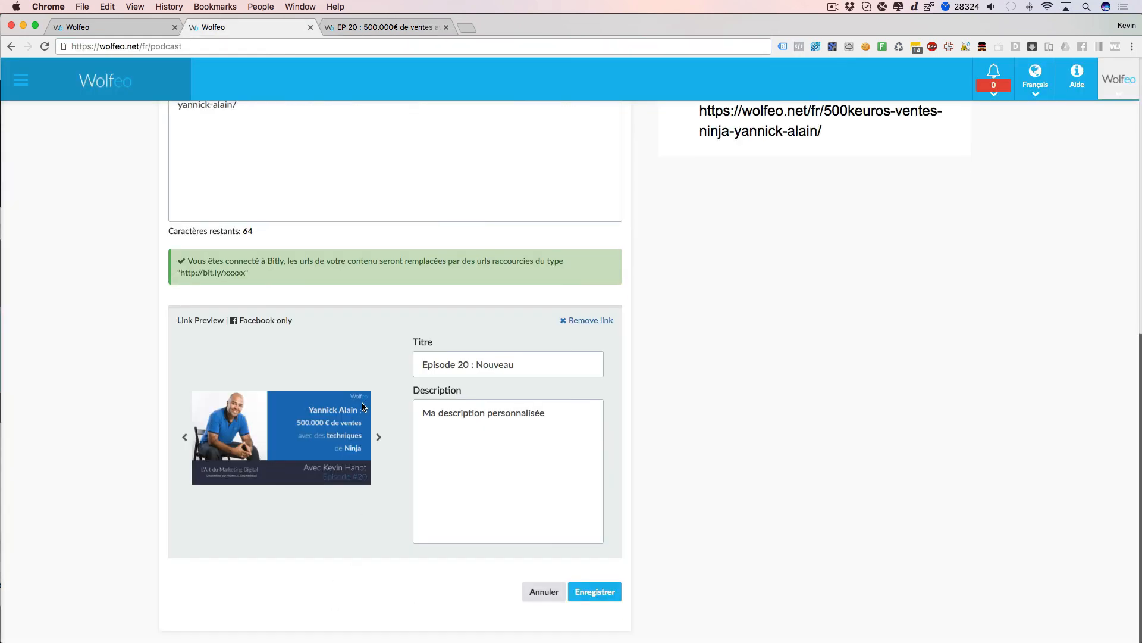
pyautogui.click(380, 438)
pyautogui.click(380, 439)
pyautogui.click(379, 438)
pyautogui.click(379, 438)
pyautogui.click(379, 438)
pyautogui.scroll(10, 660, 434)
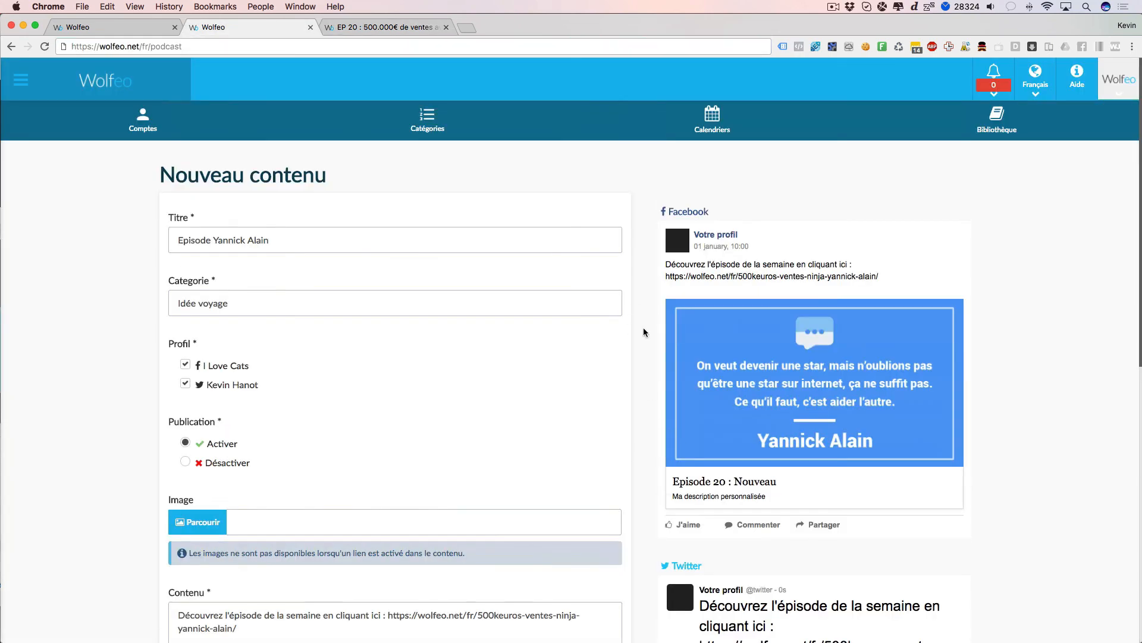
# Step: Save the new podcast content to the library and close the confirmation message
pyautogui.scroll(-8, 632, 381)
pyautogui.scroll(-5, 543, 508)
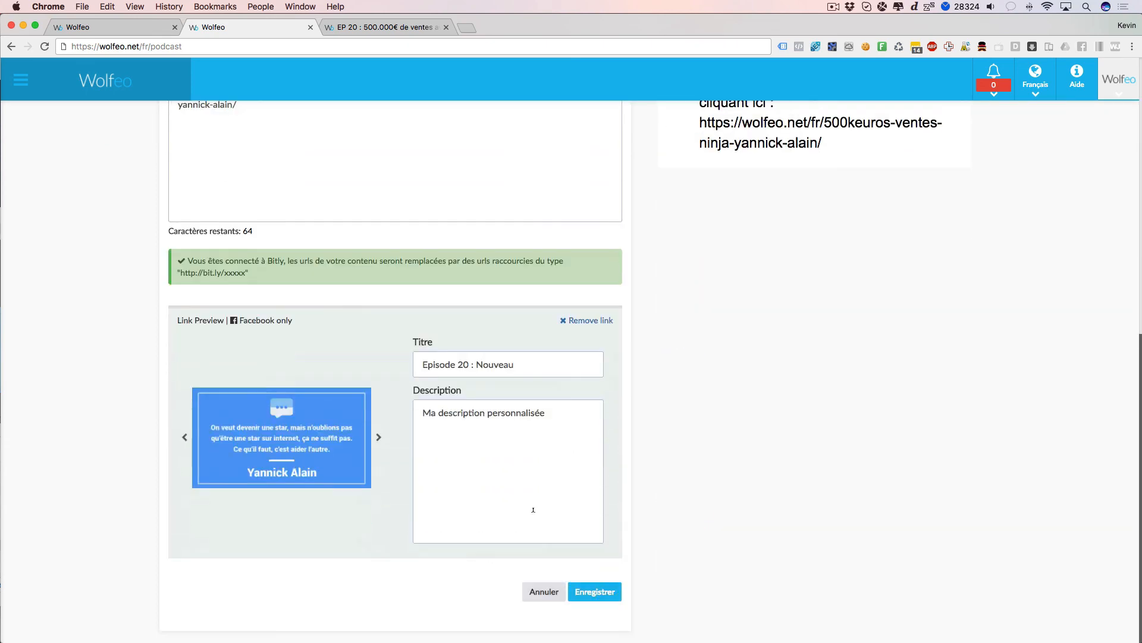
pyautogui.click(599, 591)
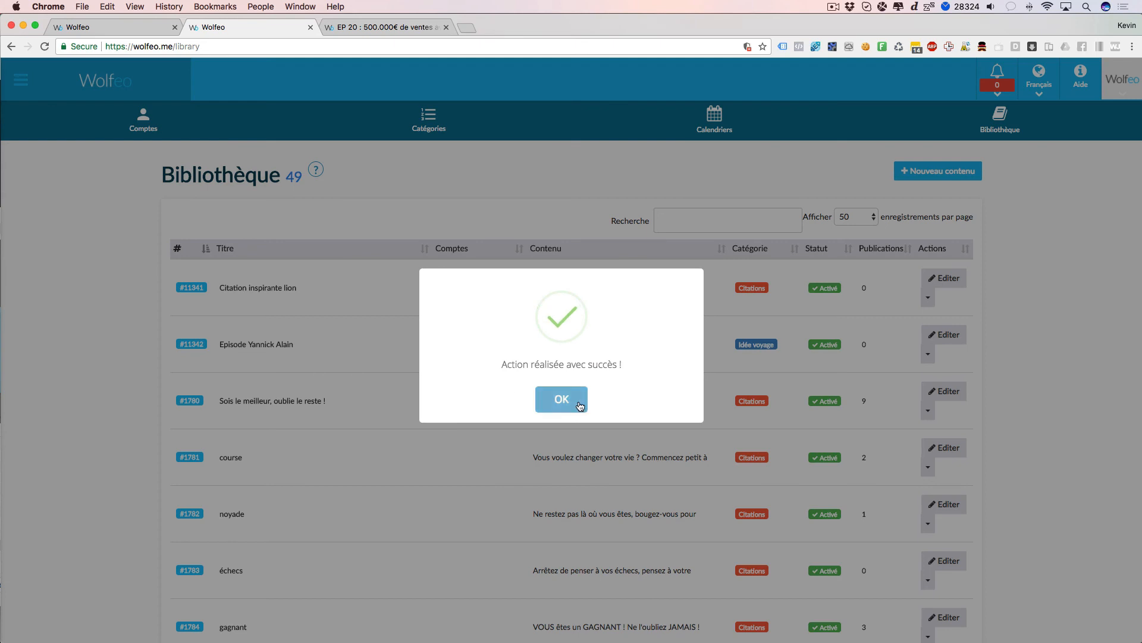
pyautogui.click(579, 406)
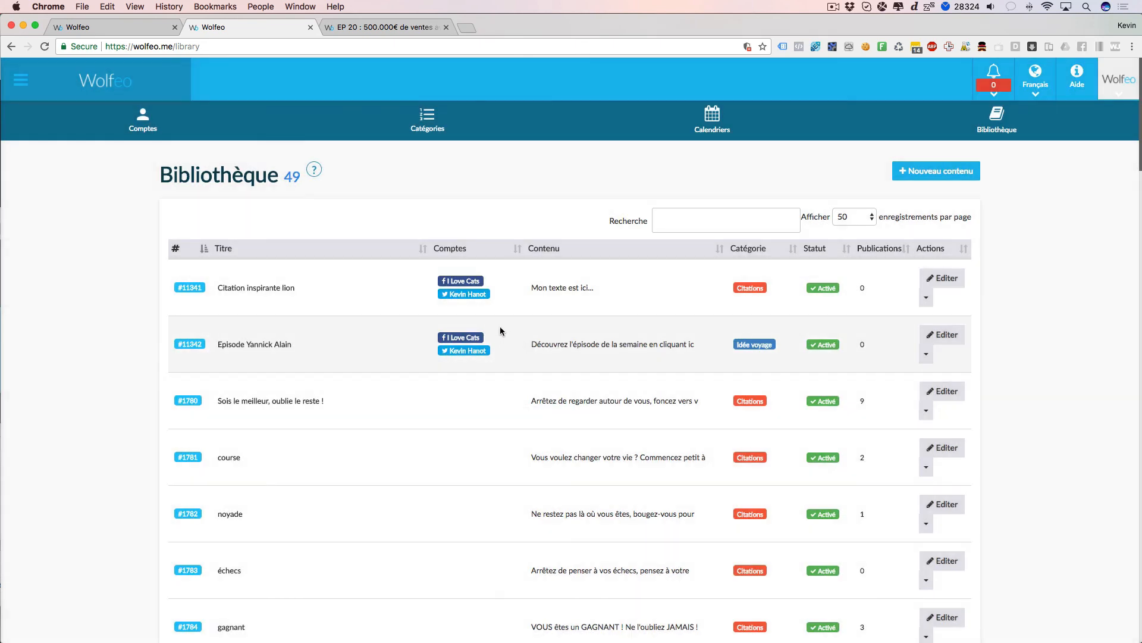